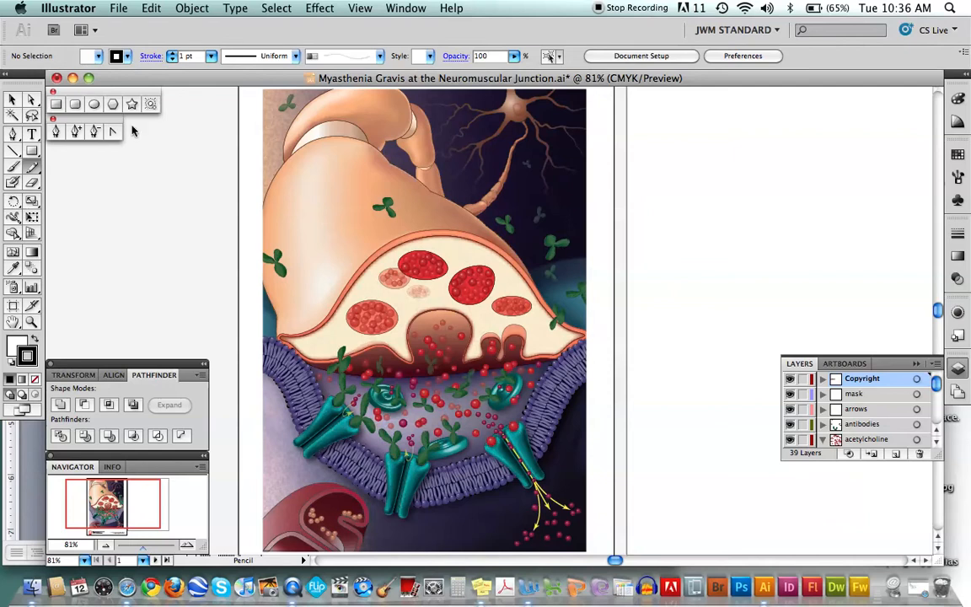
# Step: Browse for a document to open in Applications > Adobe Illustrator CS5 > Cool Extras > en_US > Sample Files > Sample Art
pyautogui.click(114, 9)
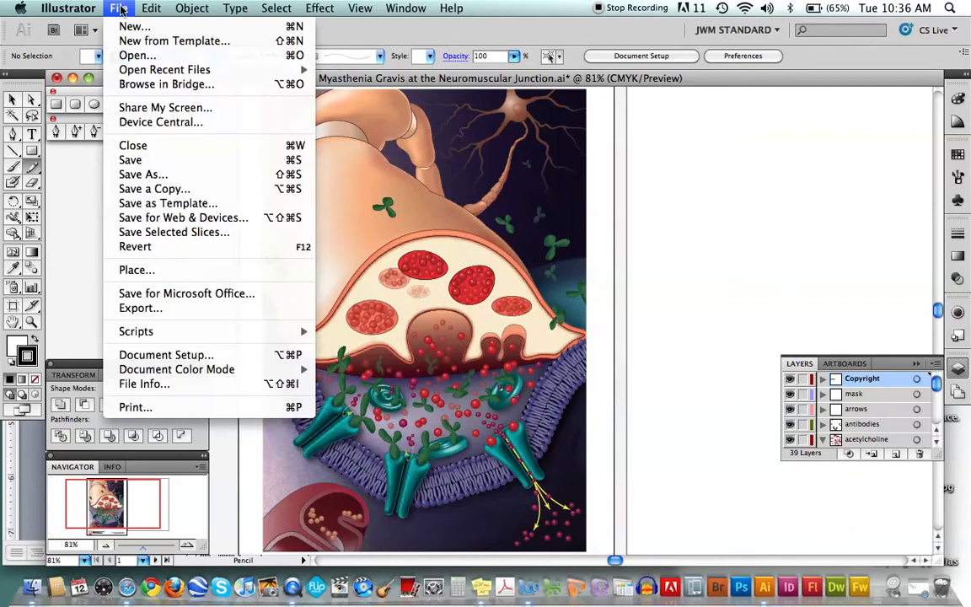
pyautogui.click(137, 55)
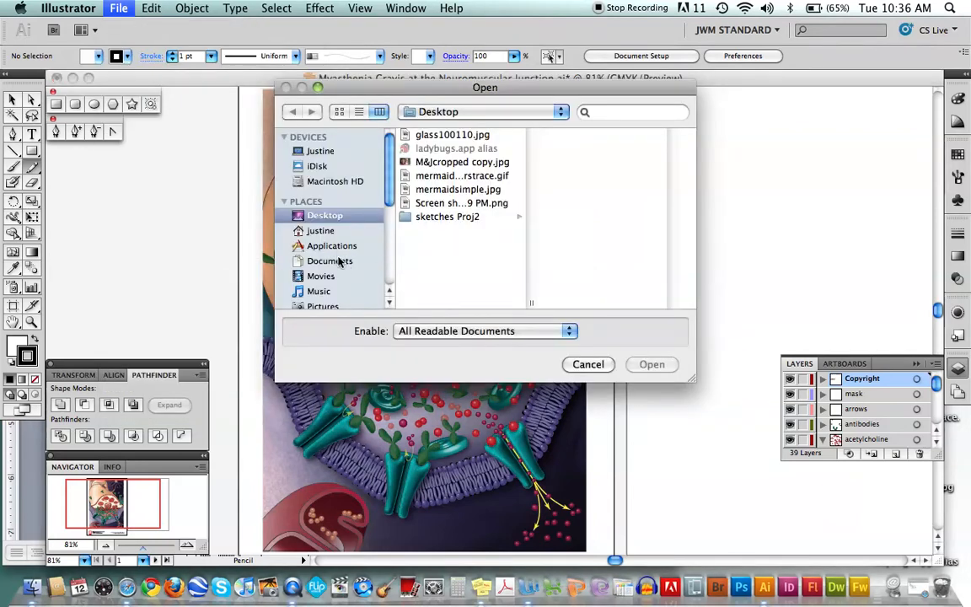
pyautogui.click(339, 247)
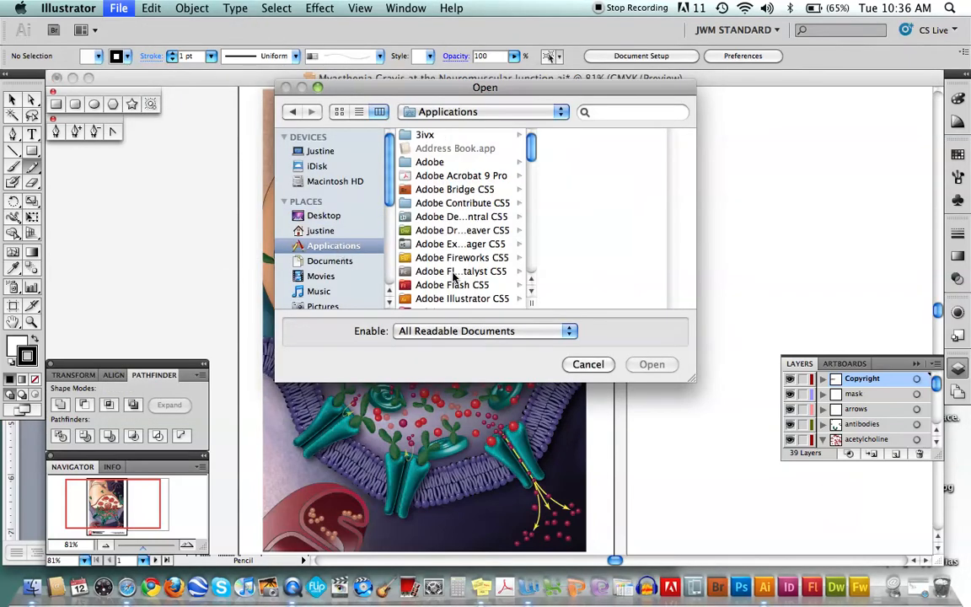
pyautogui.click(455, 299)
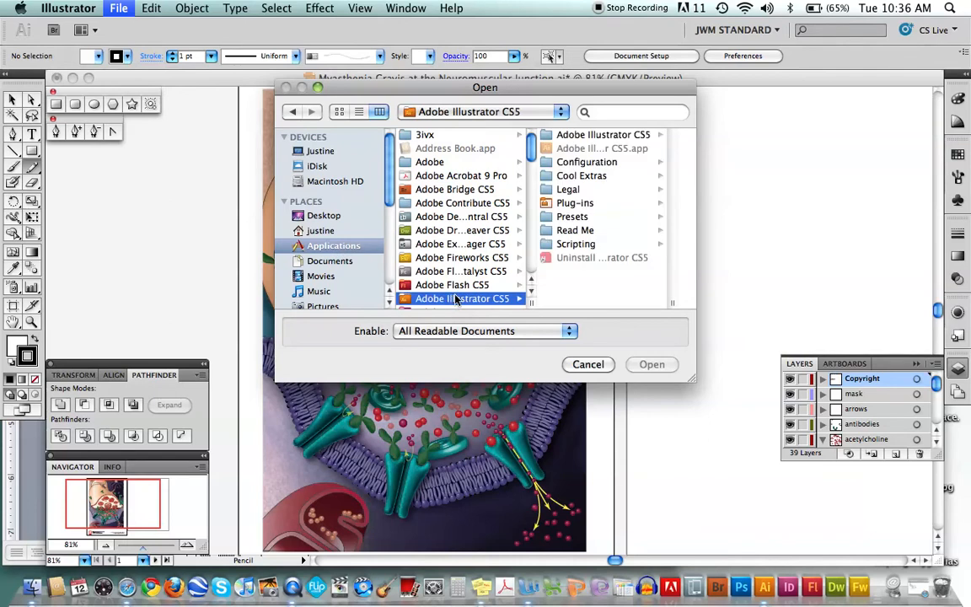
pyautogui.click(592, 177)
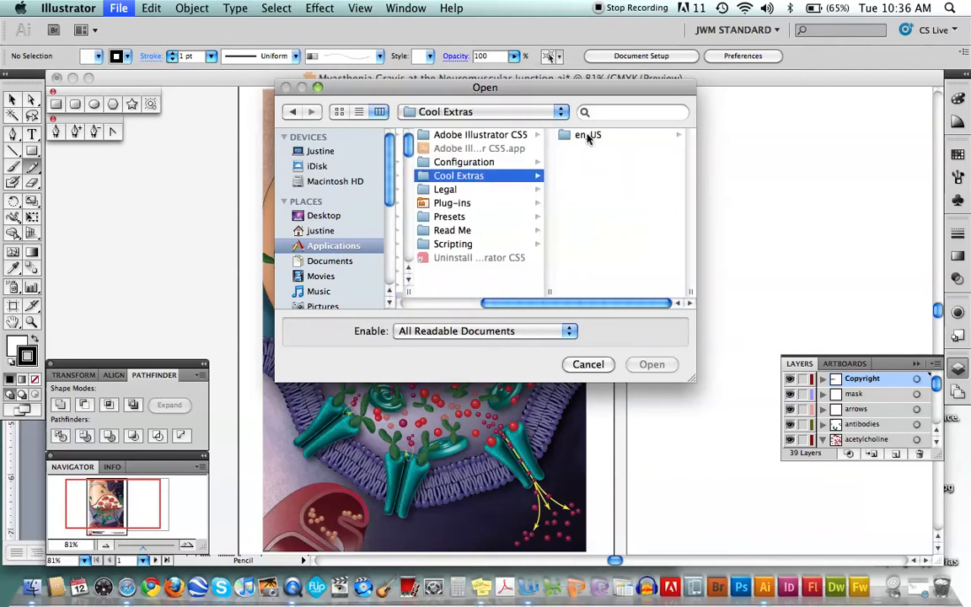
pyautogui.click(588, 136)
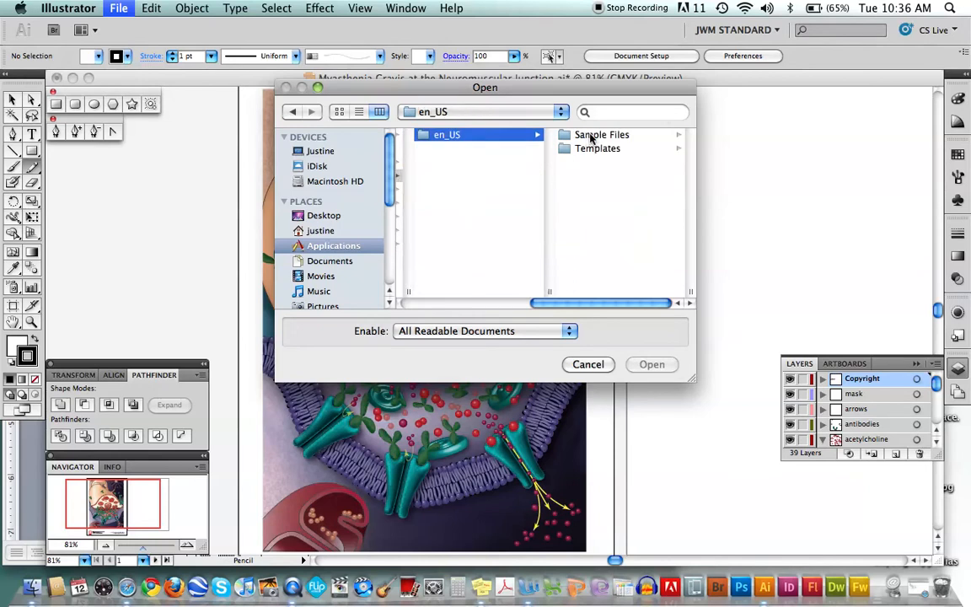
pyautogui.click(593, 137)
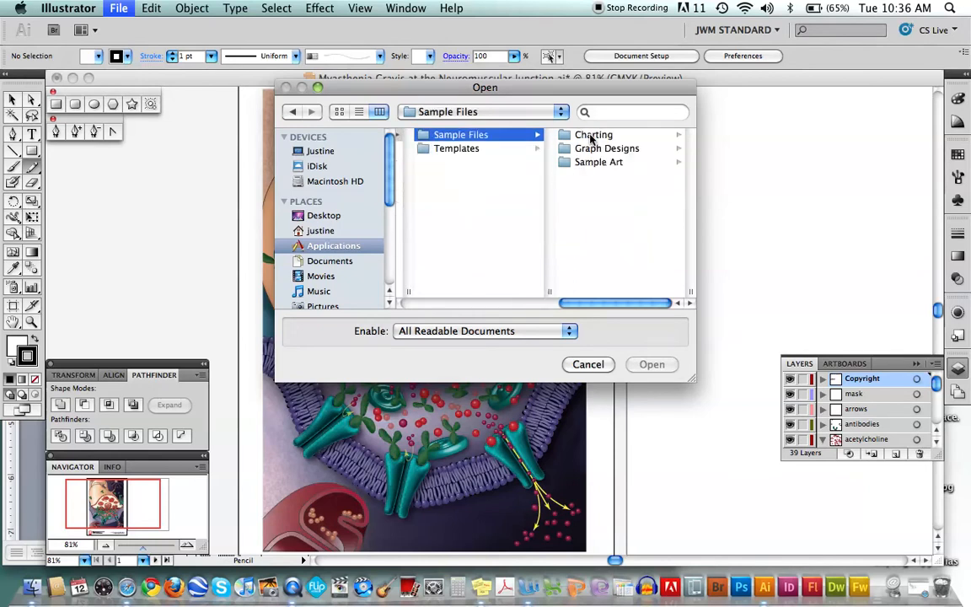
pyautogui.click(596, 162)
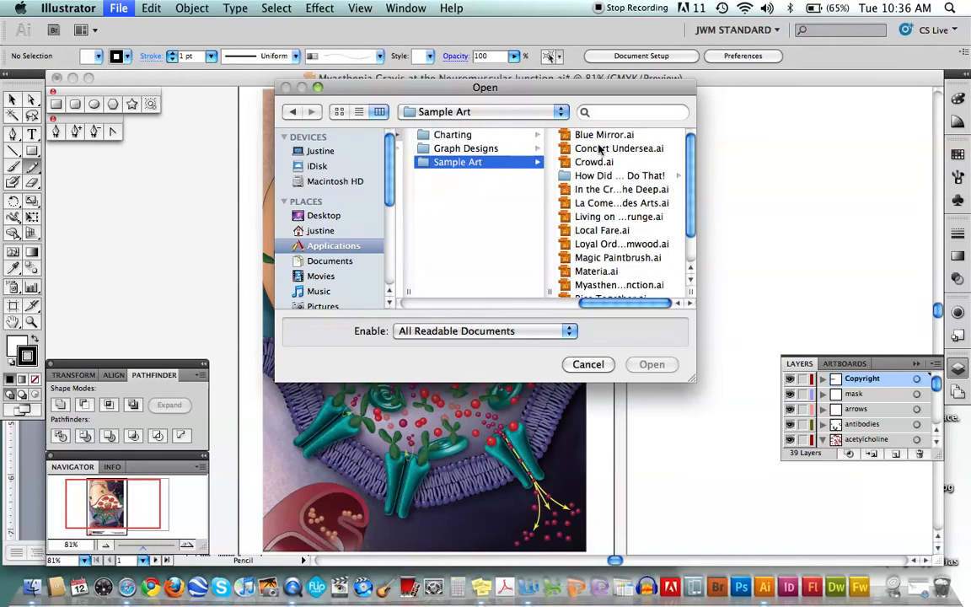
# Step: Preview Myasthenia Gravis at the Neuromuscular Junction.ai among the sample art files and cancel without opening anything
pyautogui.click(608, 286)
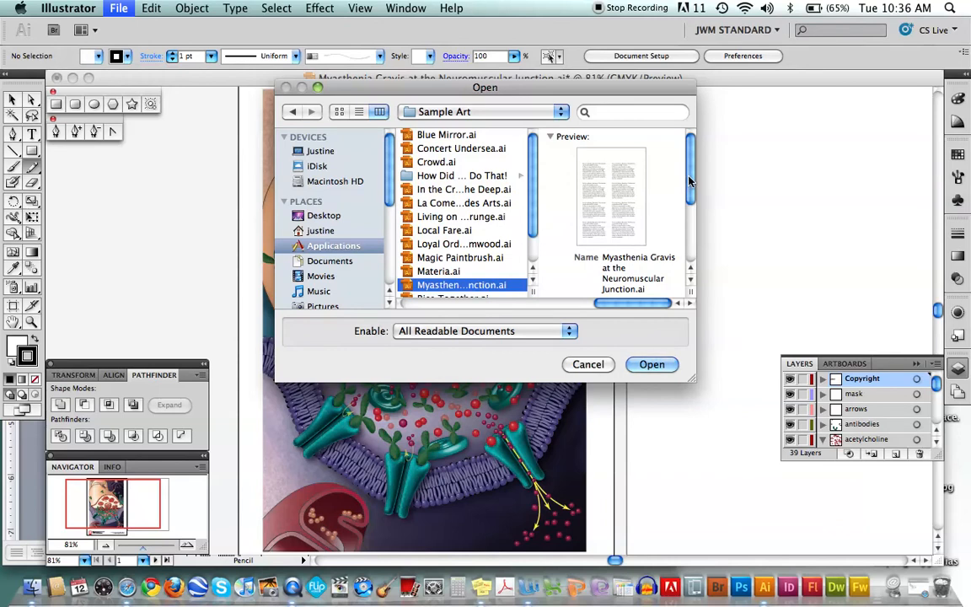
pyautogui.moveTo(690, 179); pyautogui.dragTo(689, 192)
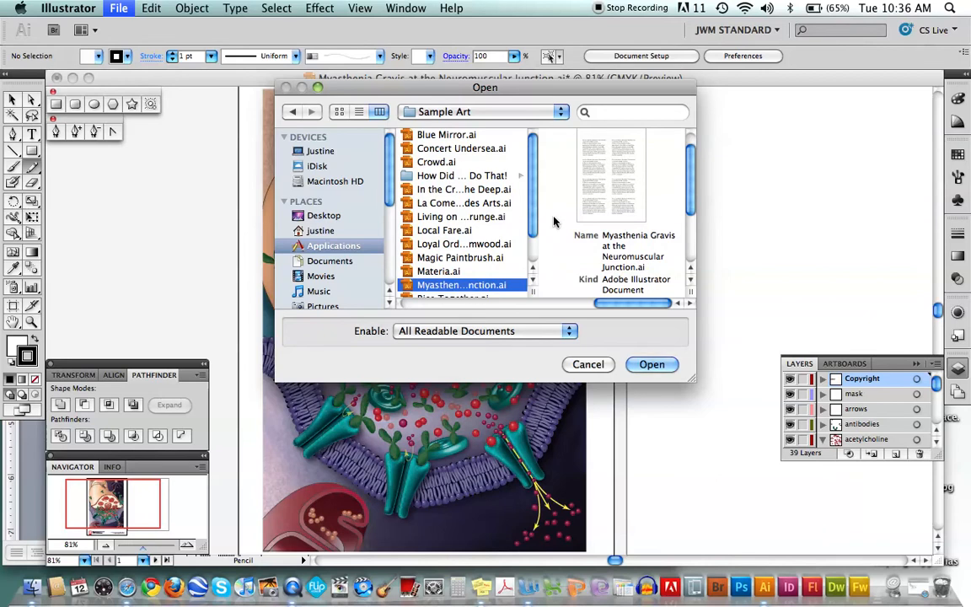
pyautogui.scroll(-3, 533, 216)
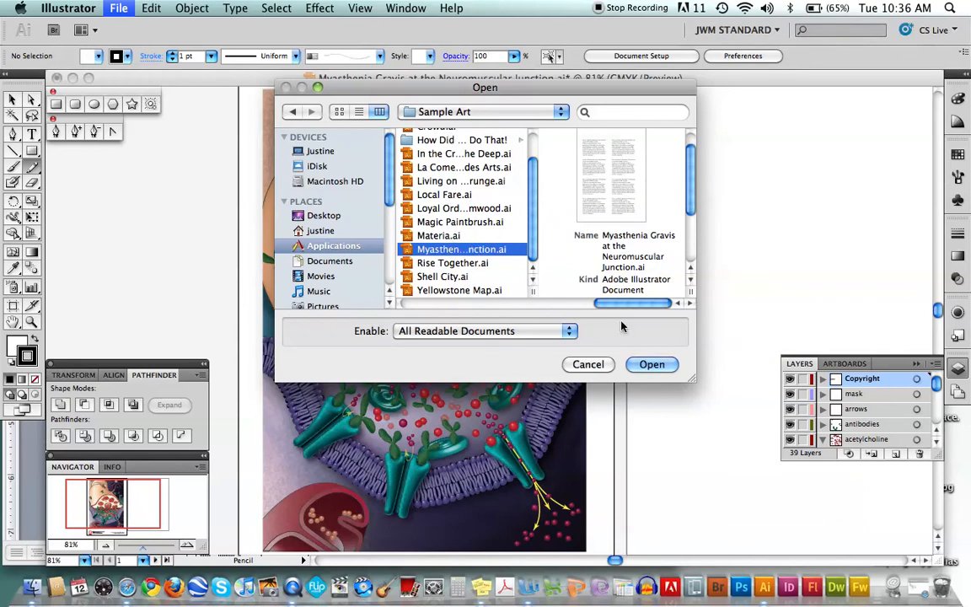
pyautogui.click(595, 369)
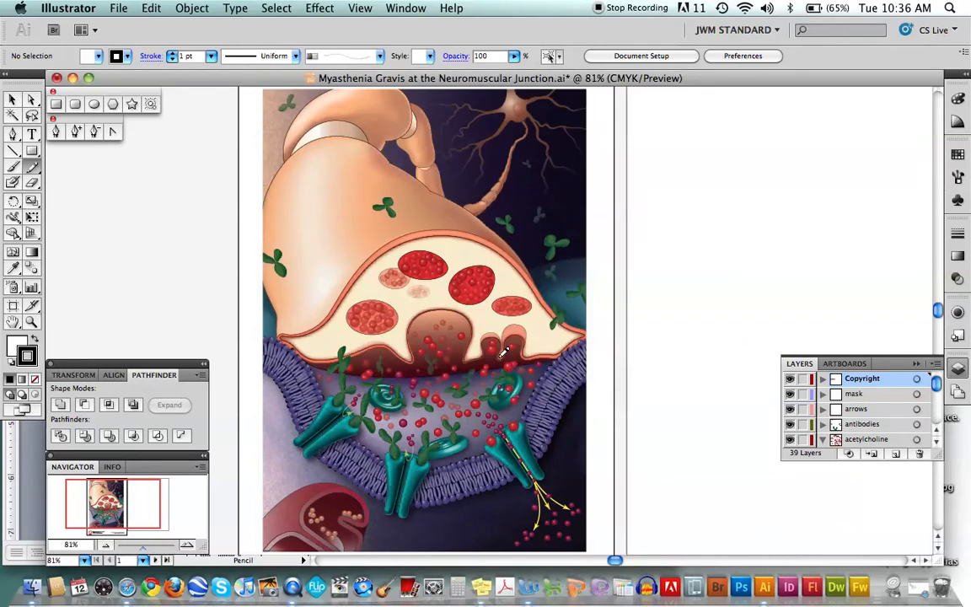
# Step: Collapse the layer list, check the available preset workspaces such as Essentials, and expand the layer list again
pyautogui.click(914, 365)
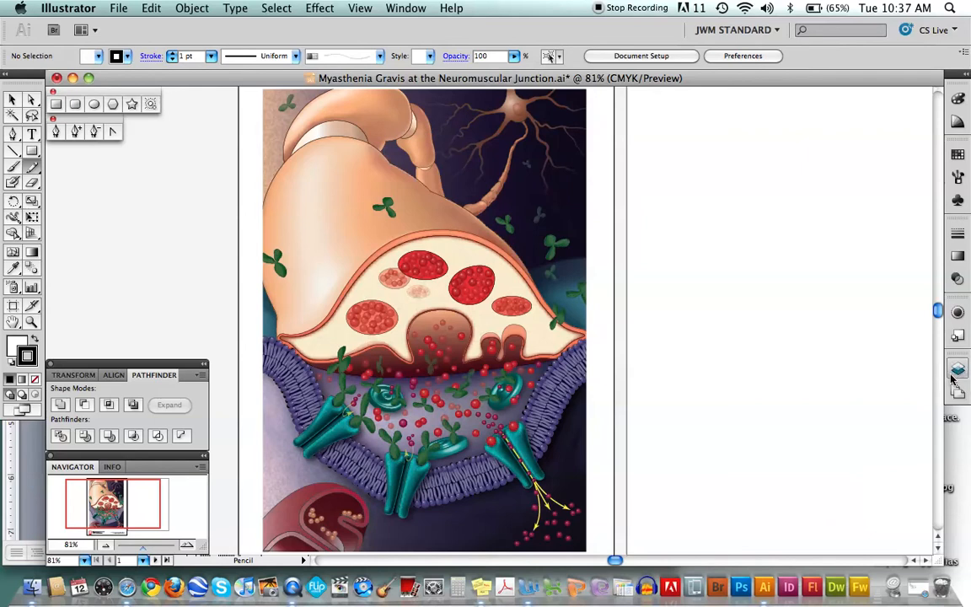
pyautogui.click(406, 8)
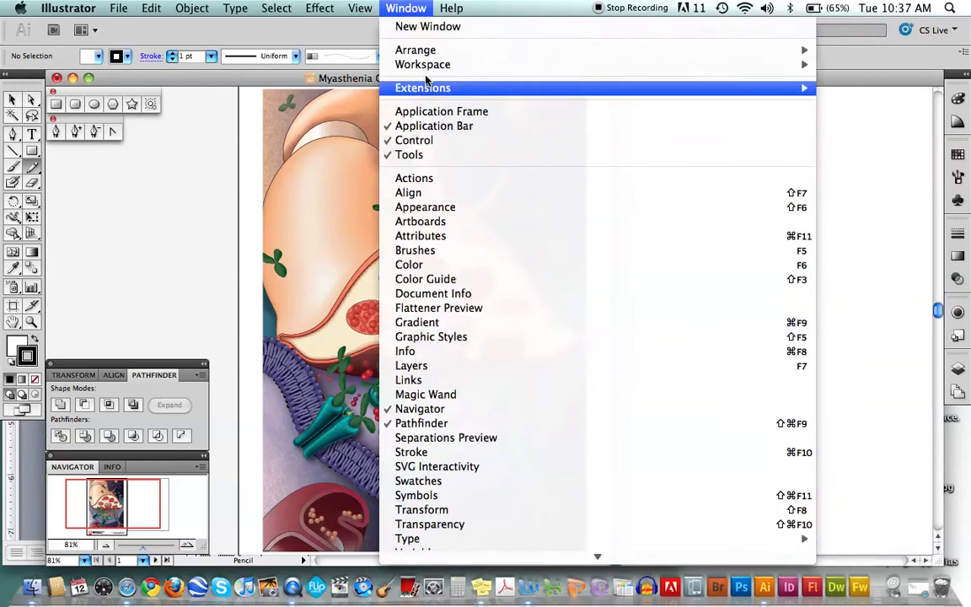
pyautogui.moveTo(433, 68)
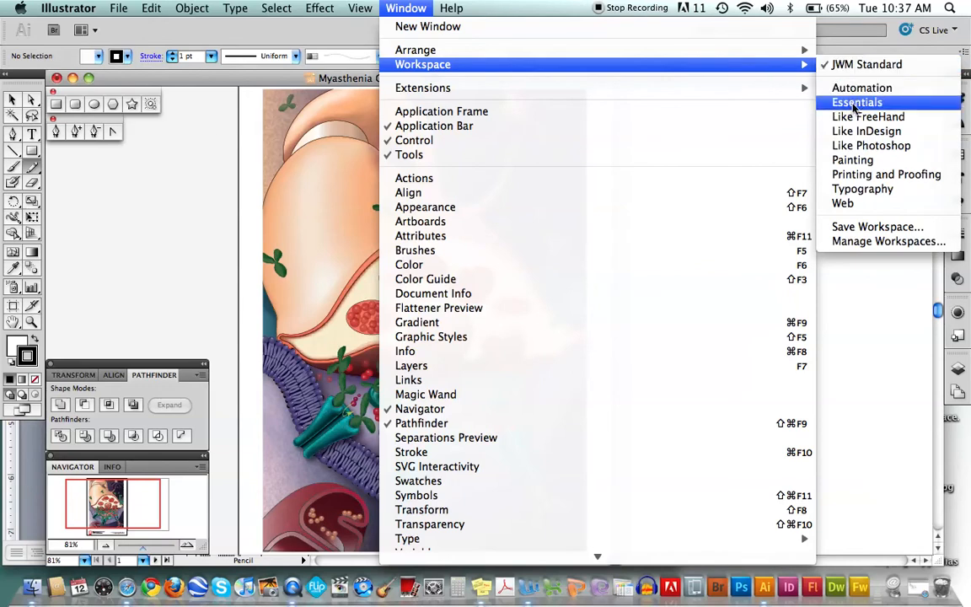
pyautogui.click(855, 105)
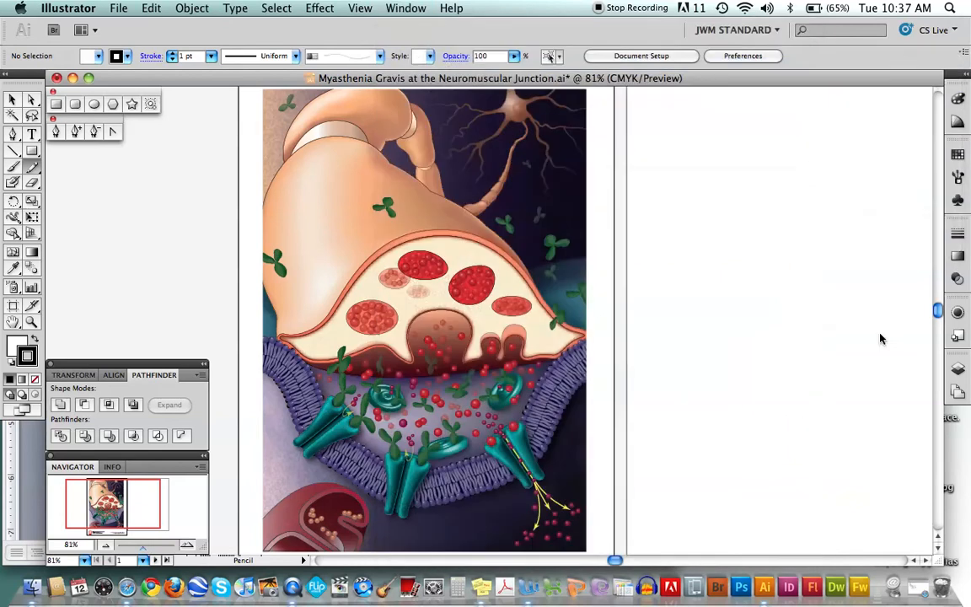
pyautogui.click(958, 367)
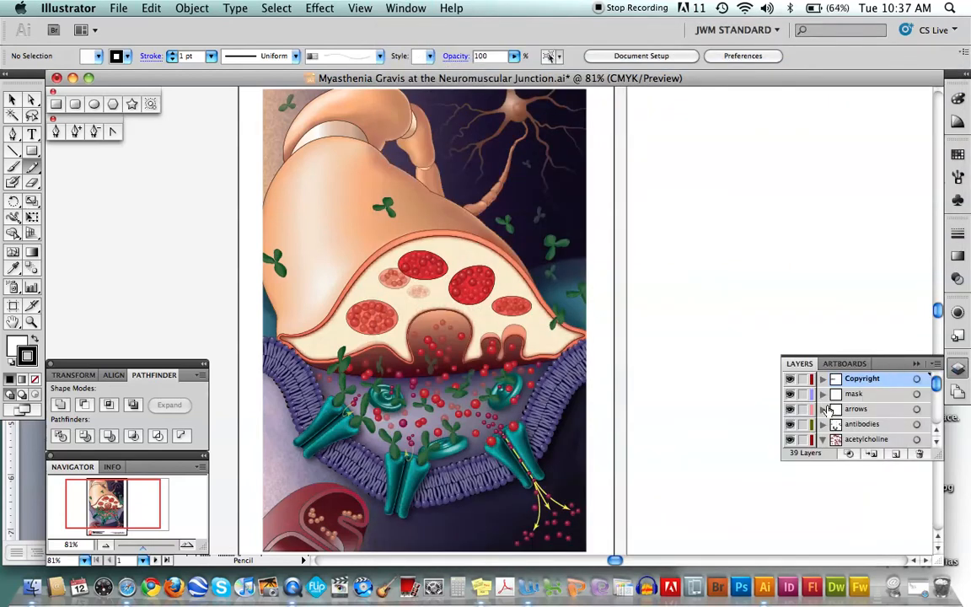
# Step: Examine the illustration's layer list from Copyright past the acetylcholine sublayers down to the nerve cell layers
pyautogui.click(937, 440)
pyautogui.click(938, 440)
pyautogui.click(938, 441)
pyautogui.click(938, 443)
pyautogui.click(937, 443)
pyautogui.click(938, 442)
pyautogui.click(937, 443)
pyautogui.click(938, 443)
pyautogui.click(938, 443)
pyautogui.click(938, 442)
pyautogui.click(938, 442)
pyautogui.click(938, 442)
pyautogui.click(938, 442)
pyautogui.click(937, 442)
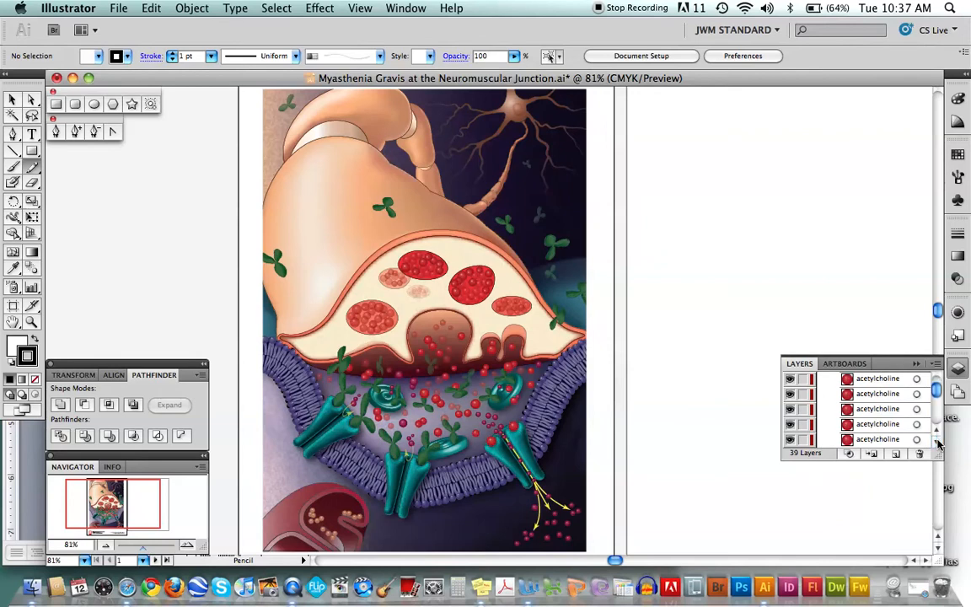
pyautogui.click(937, 442)
pyautogui.click(938, 442)
pyautogui.click(938, 442)
pyautogui.click(938, 442)
pyautogui.click(938, 442)
pyautogui.click(938, 443)
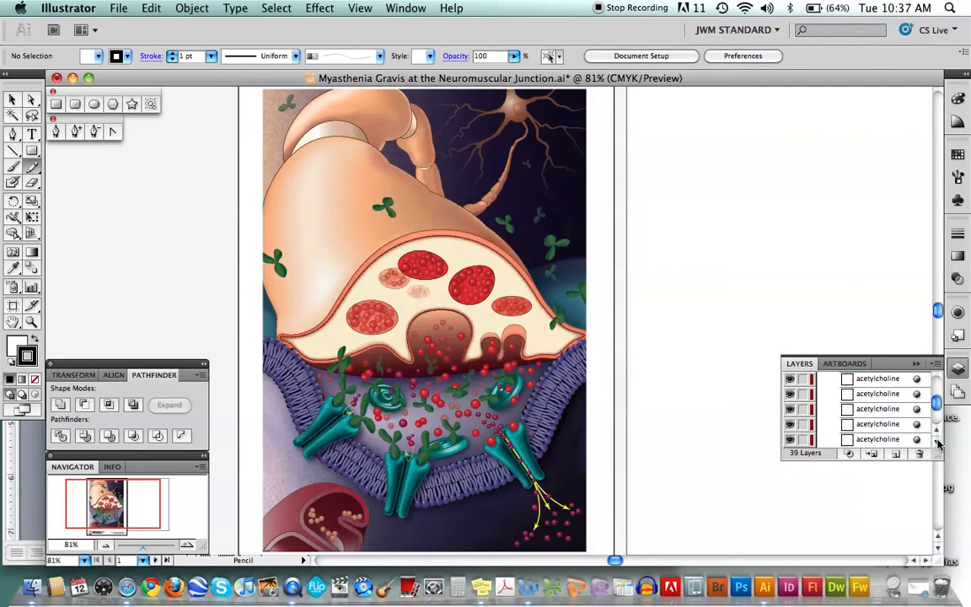
pyautogui.click(937, 442)
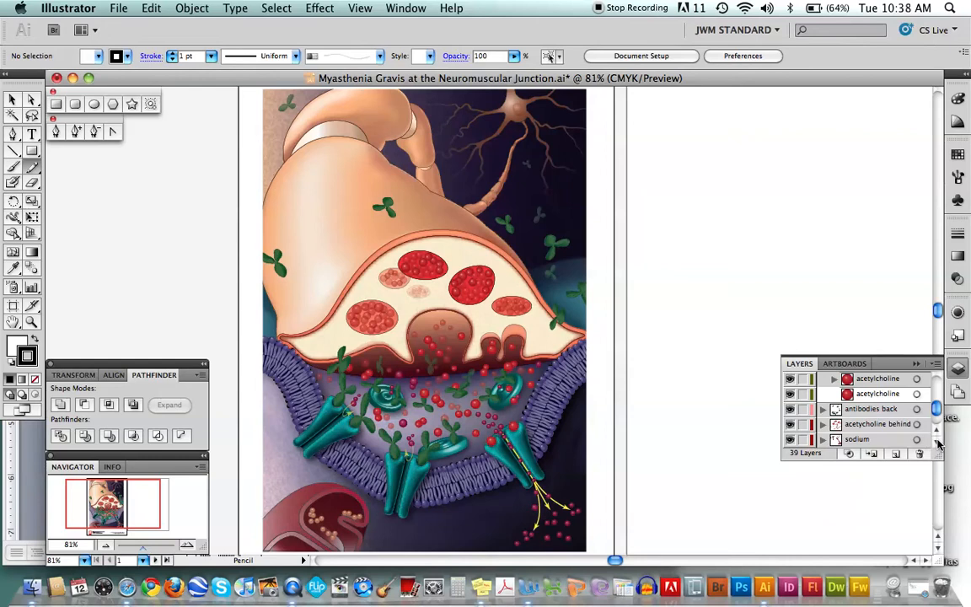
pyautogui.click(936, 441)
pyautogui.click(936, 441)
pyautogui.click(936, 441)
pyautogui.click(936, 441)
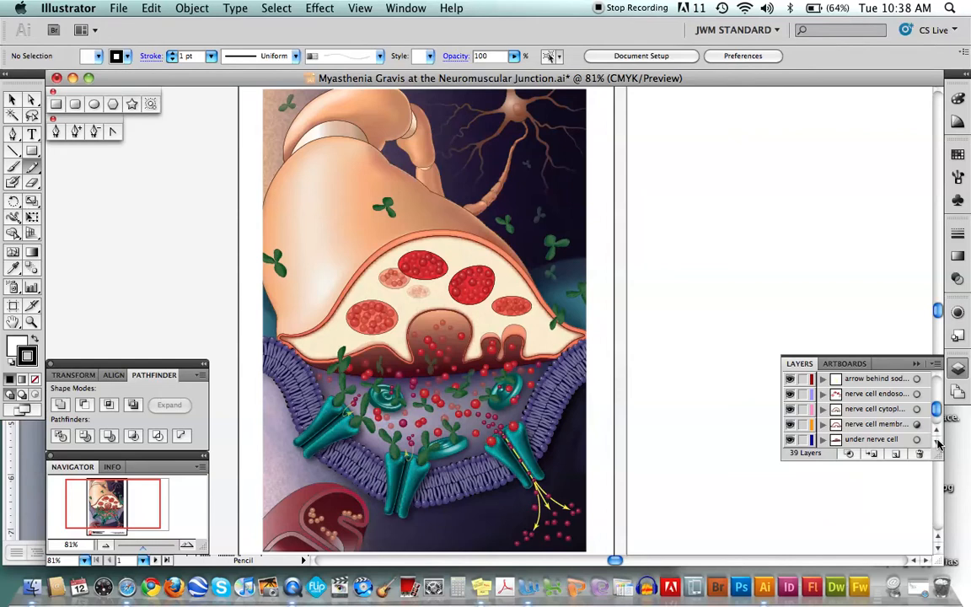
pyautogui.click(936, 444)
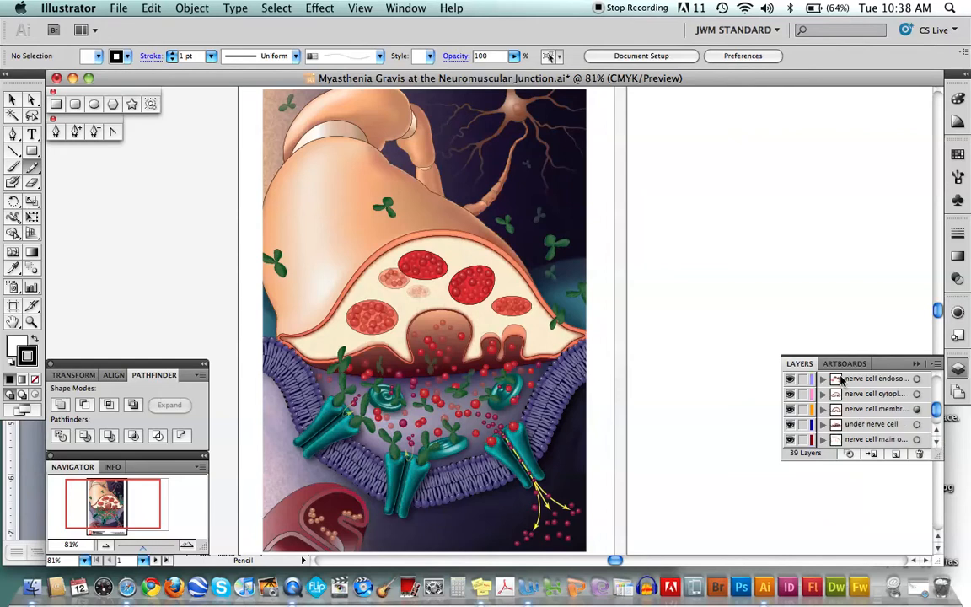
# Step: Hide and reshow the under nerve cell and nerve cell membrane layers in turn, and hide the nerve cell cytoplasm layer
pyautogui.click(790, 426)
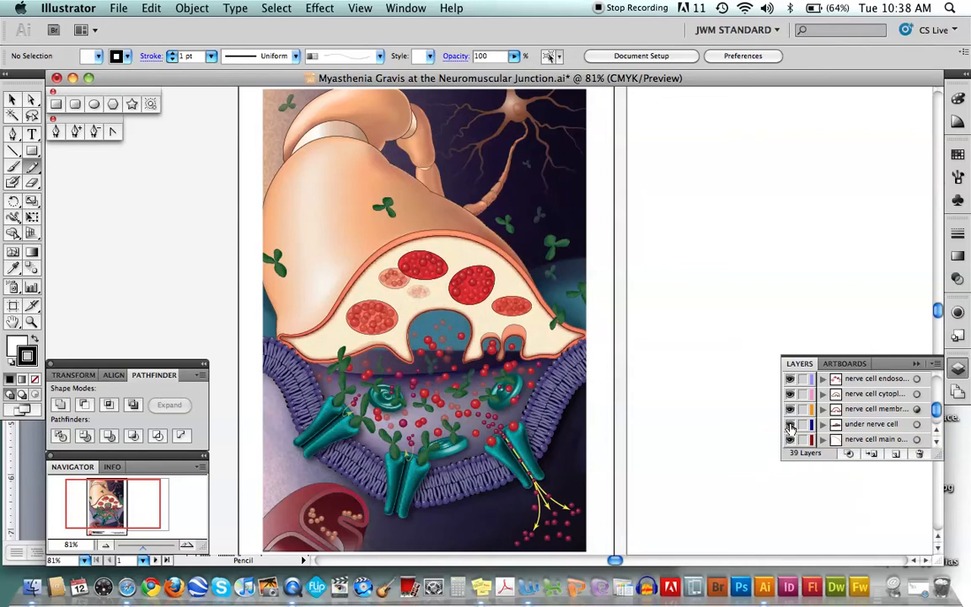
pyautogui.click(789, 426)
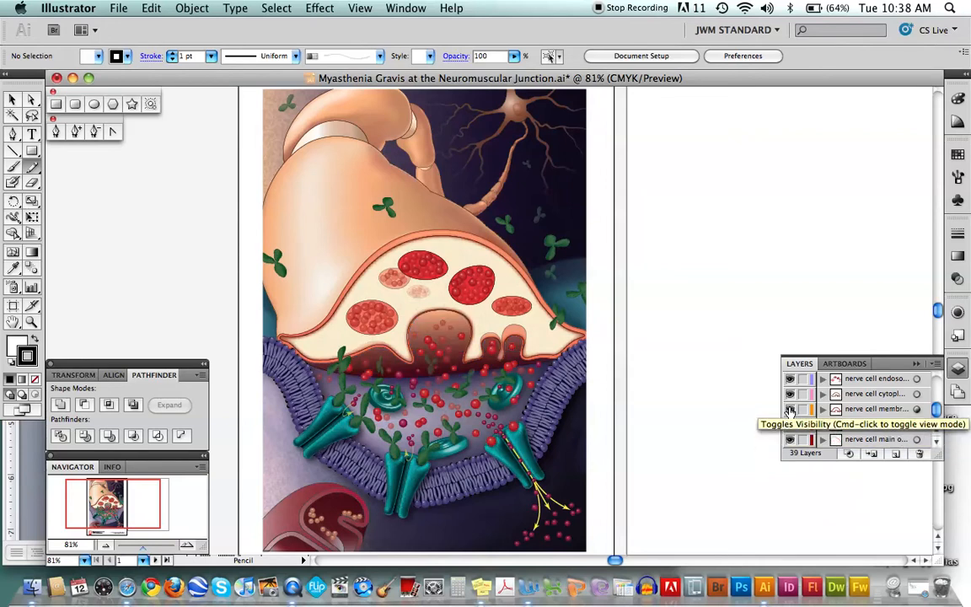
pyautogui.click(790, 410)
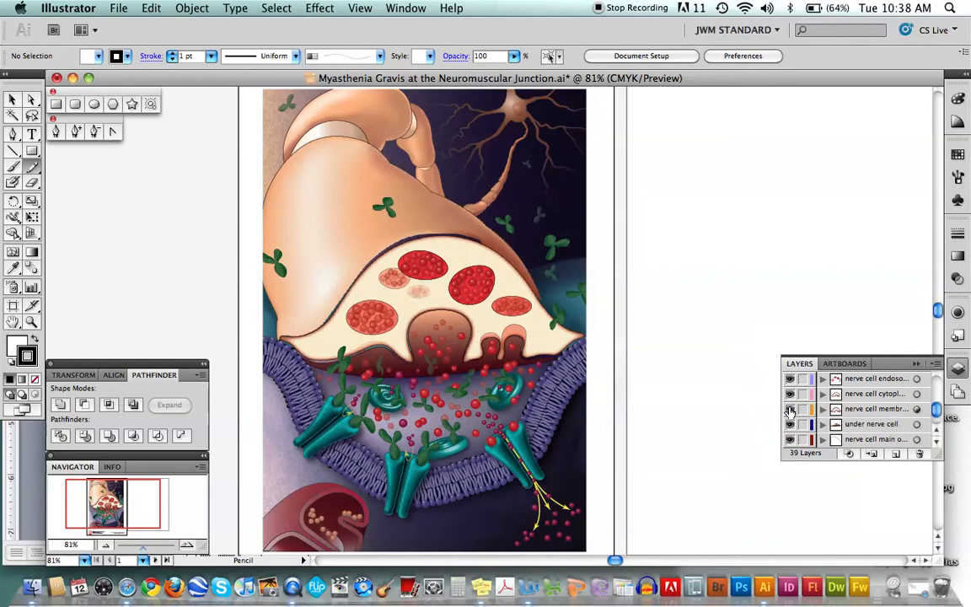
pyautogui.click(789, 411)
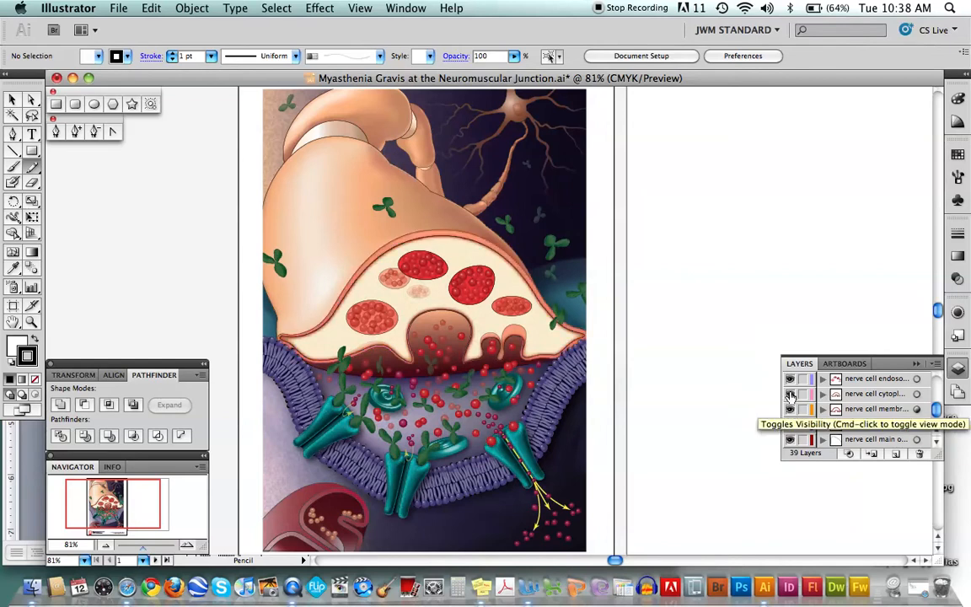
pyautogui.click(789, 394)
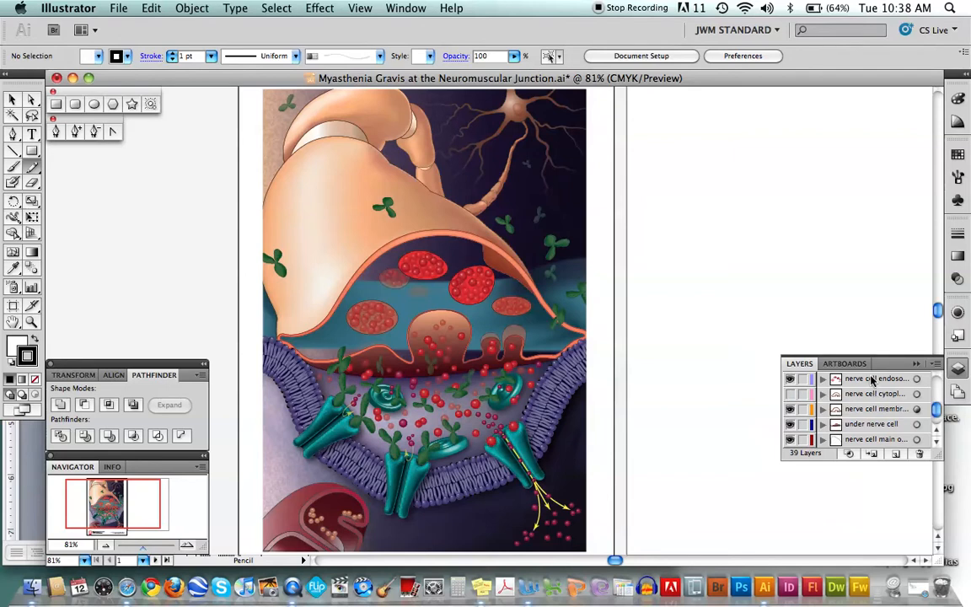
pyautogui.click(790, 393)
# Step: Toggle the visibility of the nerve cell main top layer and the nerve cell main outline layer to inspect their artwork
pyautogui.click(937, 442)
pyautogui.click(936, 441)
pyautogui.click(936, 441)
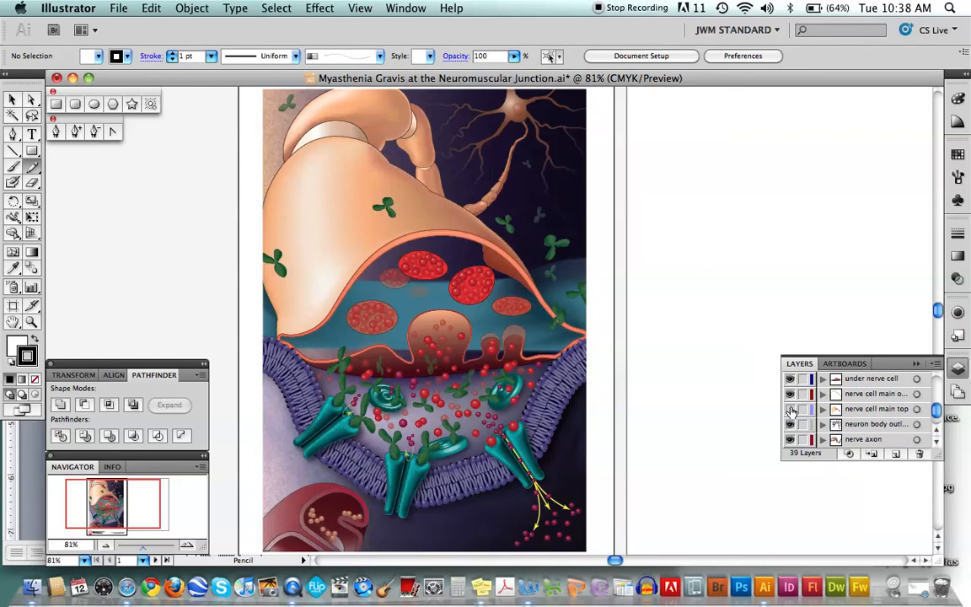
pyautogui.click(789, 409)
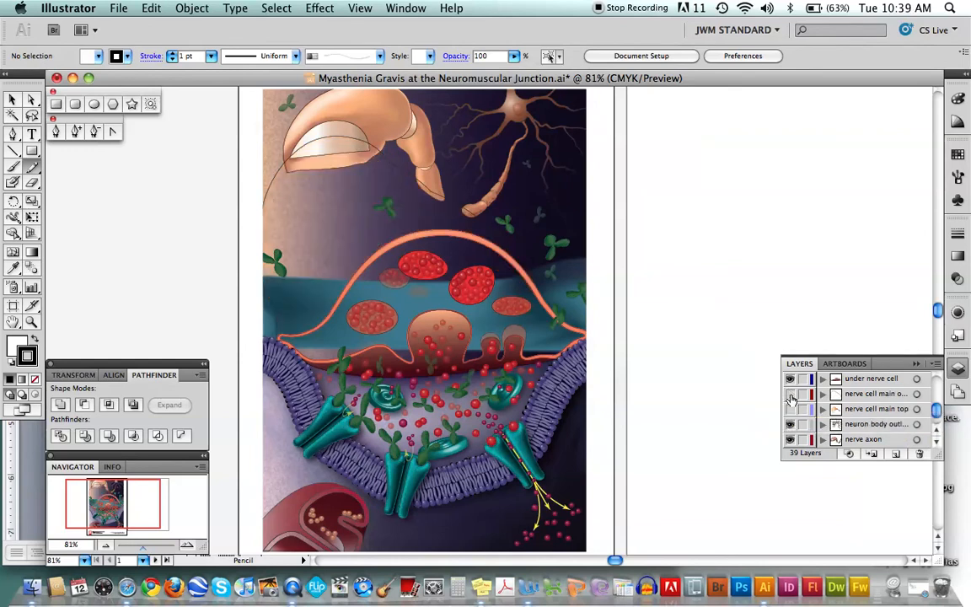
pyautogui.click(790, 395)
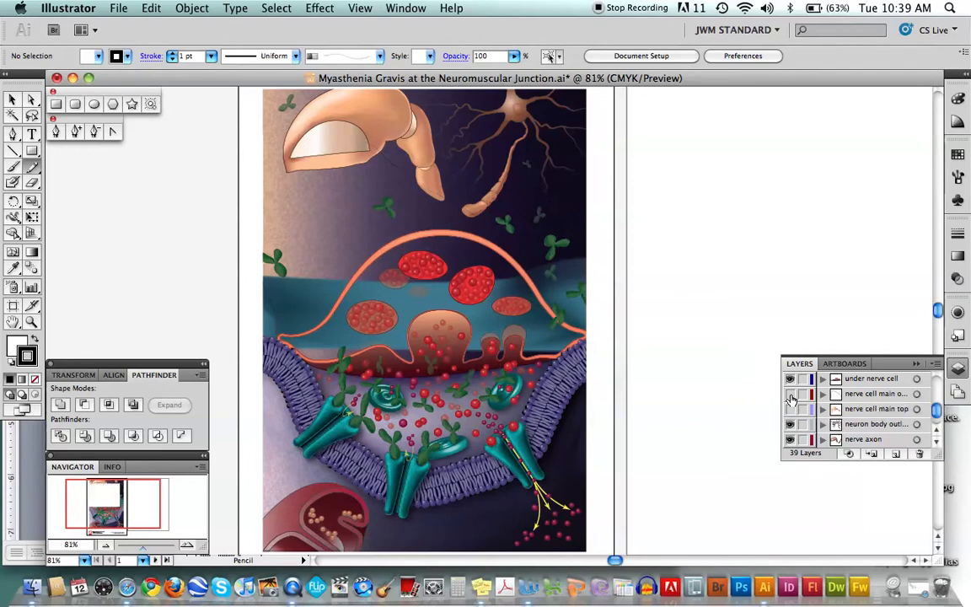
pyautogui.click(789, 395)
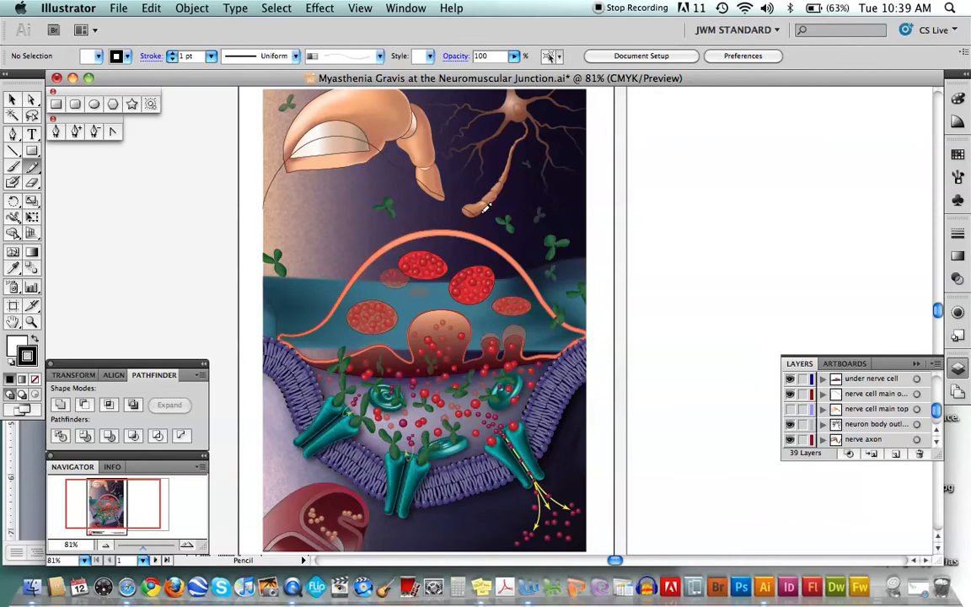
pyautogui.click(789, 394)
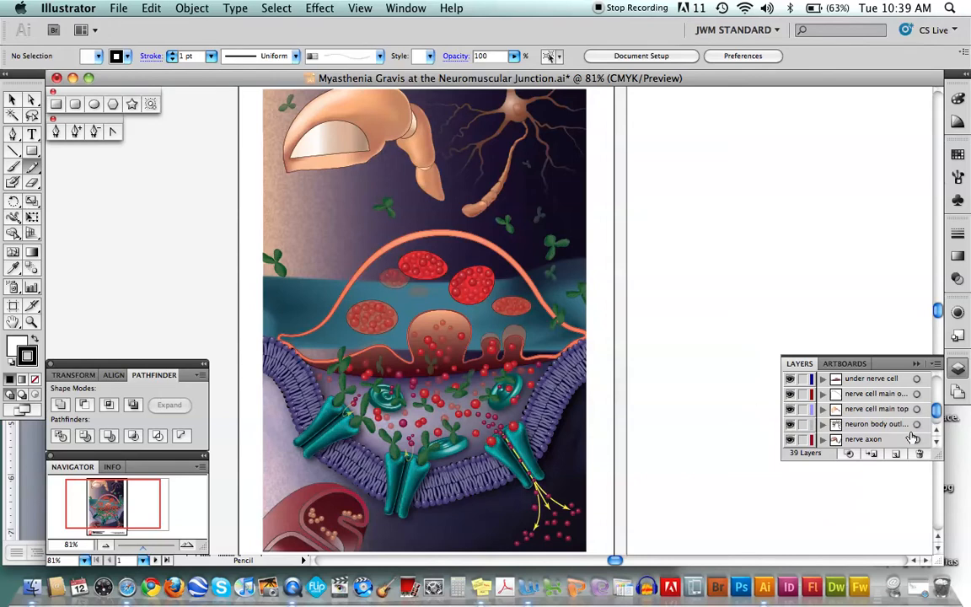
# Step: Turn the visibility of the nerve cell cytoplasm layer back on
pyautogui.click(936, 443)
pyautogui.click(936, 443)
pyautogui.scroll(4, 935, 433)
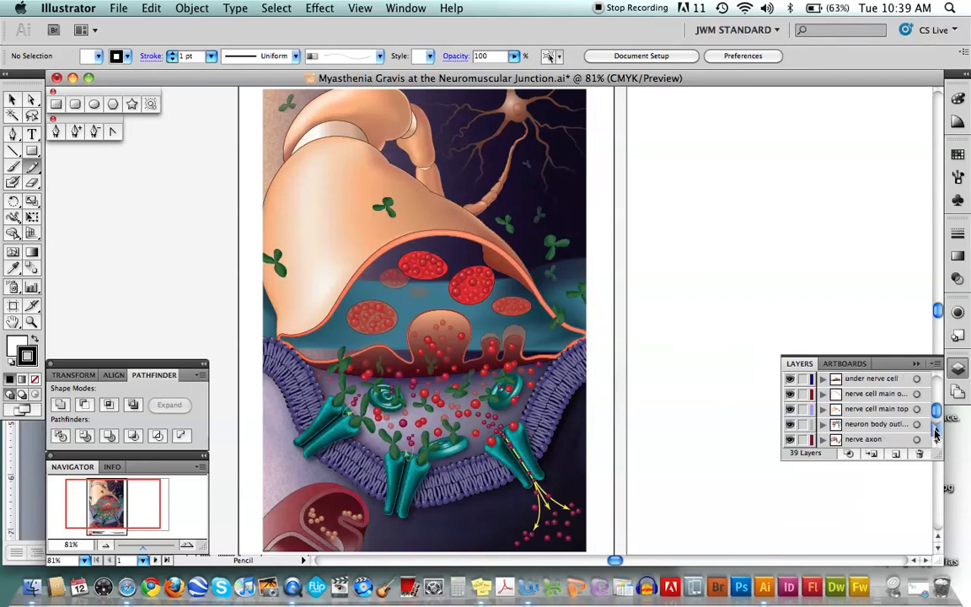
pyautogui.click(936, 431)
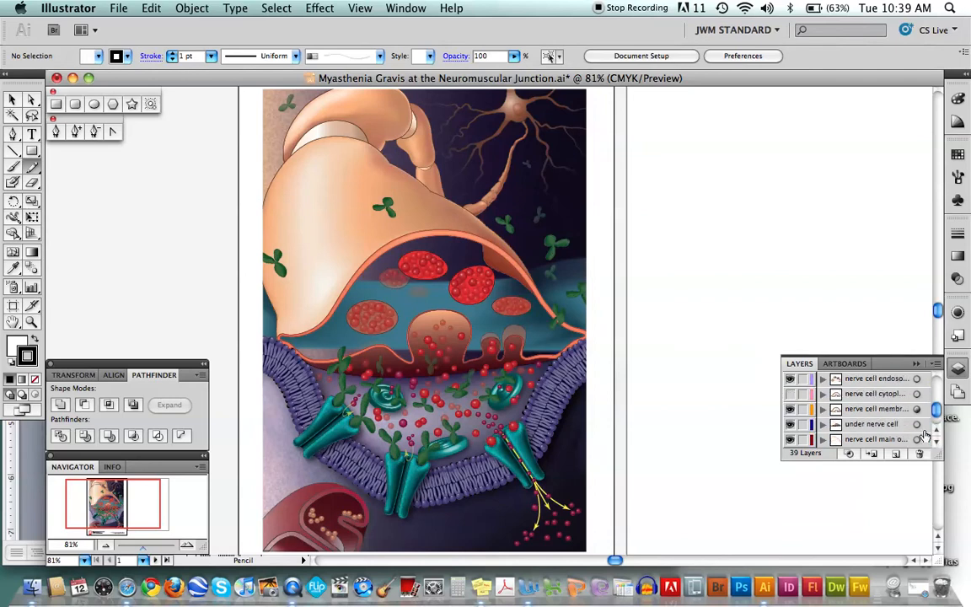
pyautogui.click(790, 395)
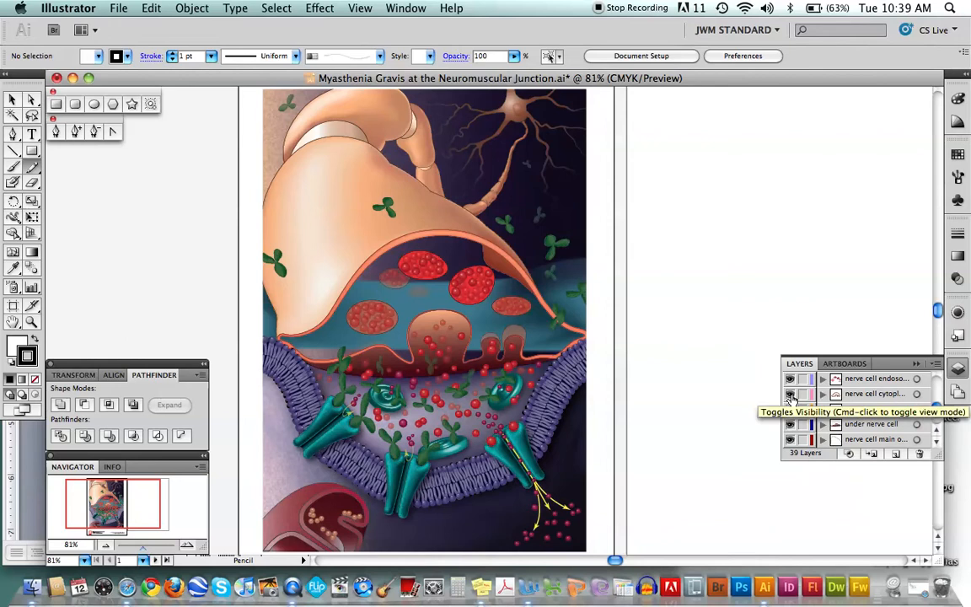
# Step: Show the nerve cell cytoplasm layer again and close the Myasthenia Gravis document without saving the changes
pyautogui.click(790, 396)
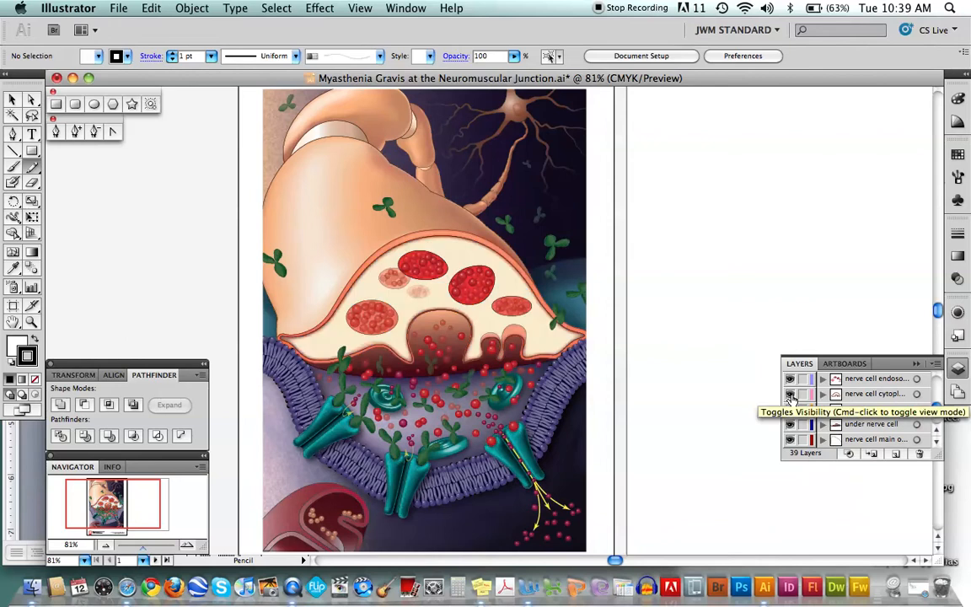
pyautogui.click(57, 78)
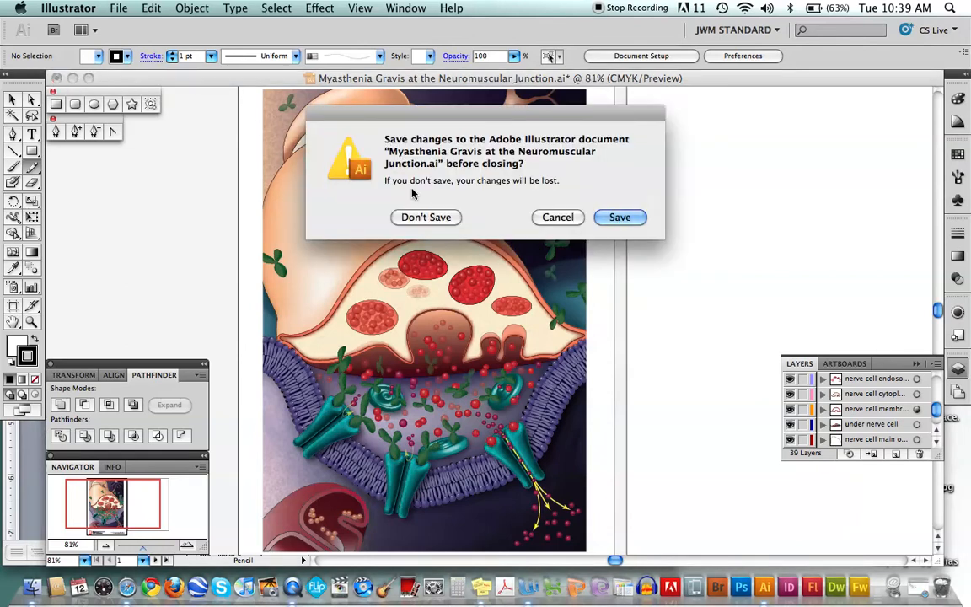
pyautogui.click(419, 215)
# Step: Create a new Letter-size portrait document, 8.5 by 11 in, with one artboard
pyautogui.click(118, 7)
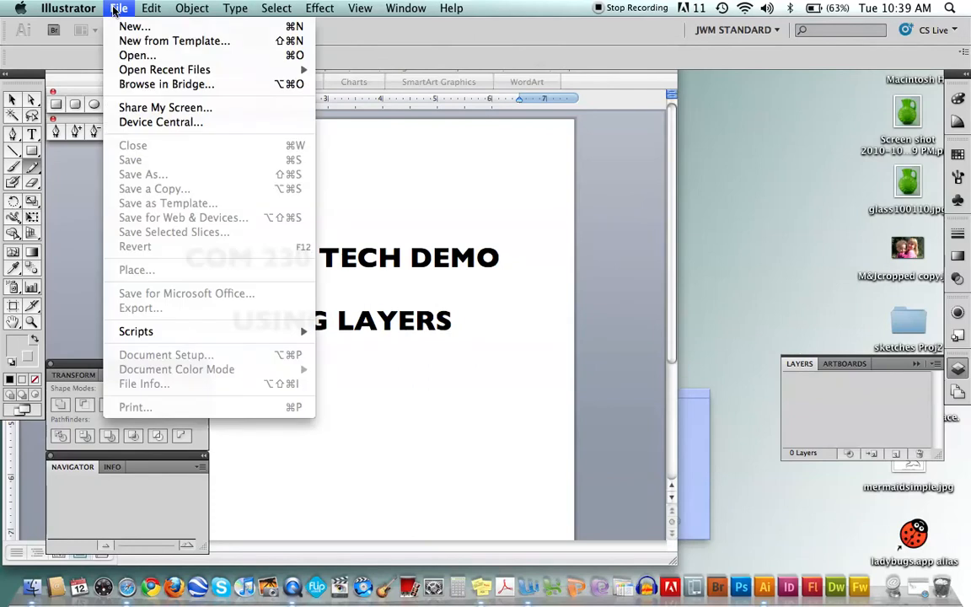
pyautogui.click(129, 28)
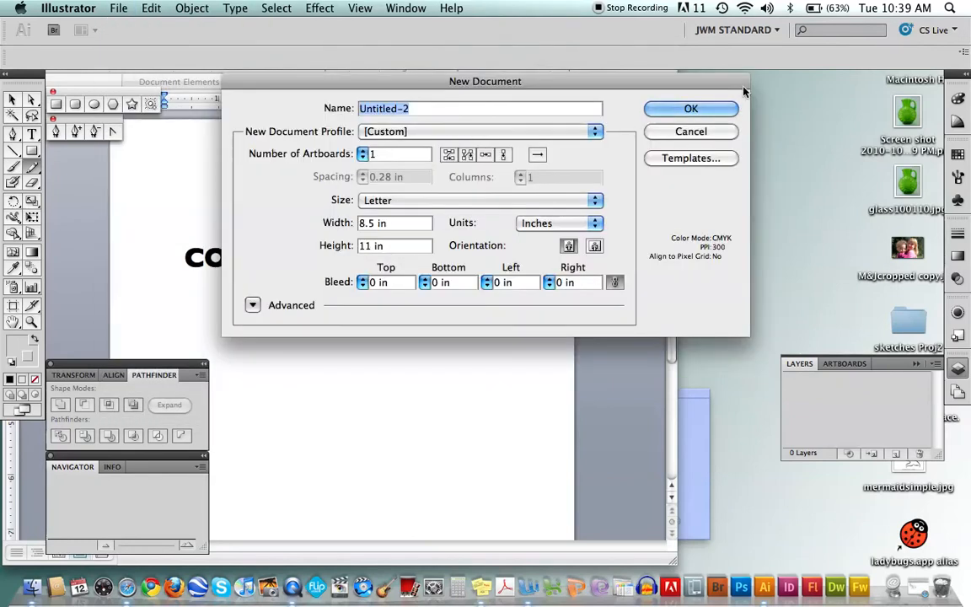
pyautogui.click(705, 110)
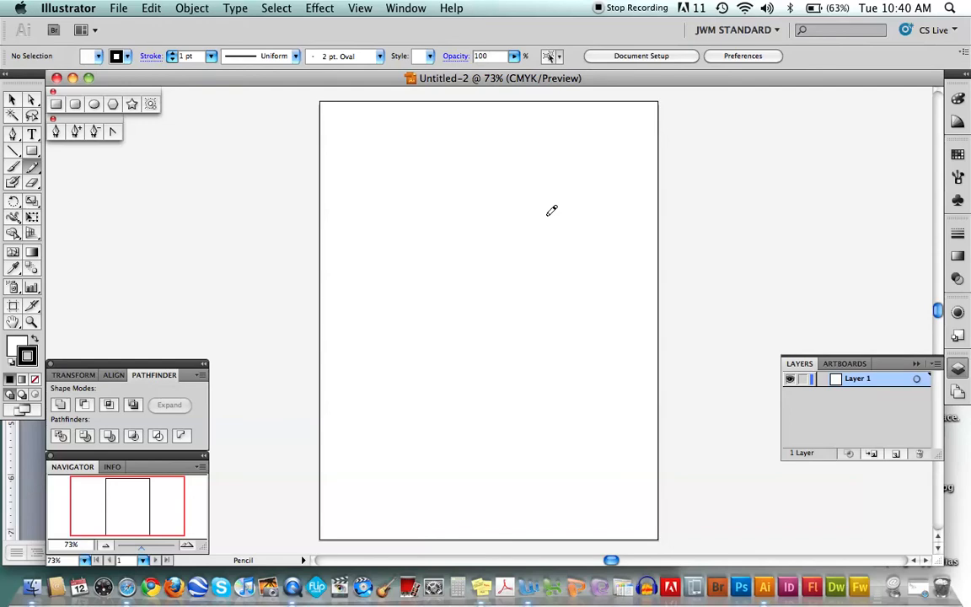
# Step: Place the image mermaidsimple.jpg from the Desktop into the new document
pyautogui.click(118, 9)
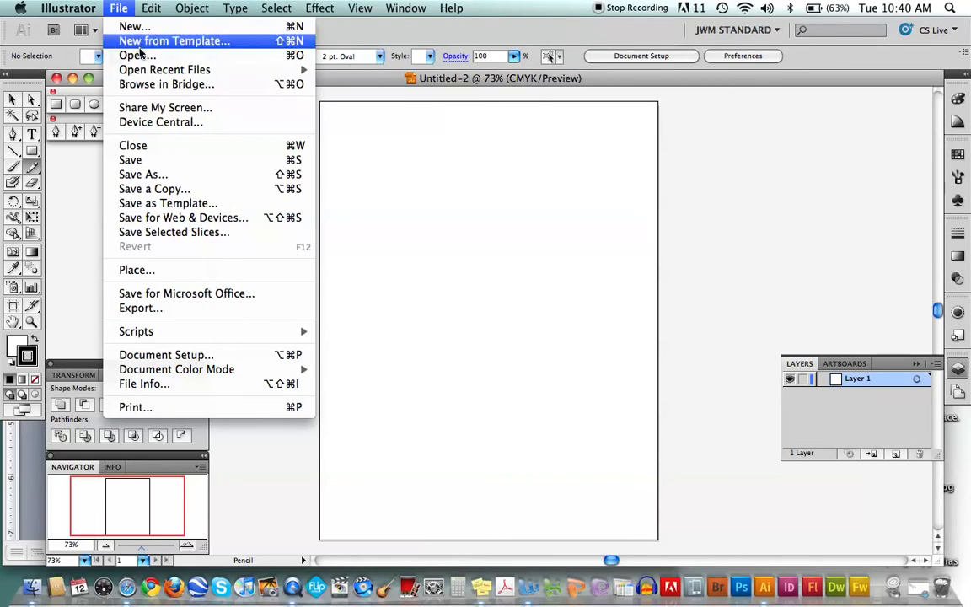
pyautogui.moveTo(145, 72)
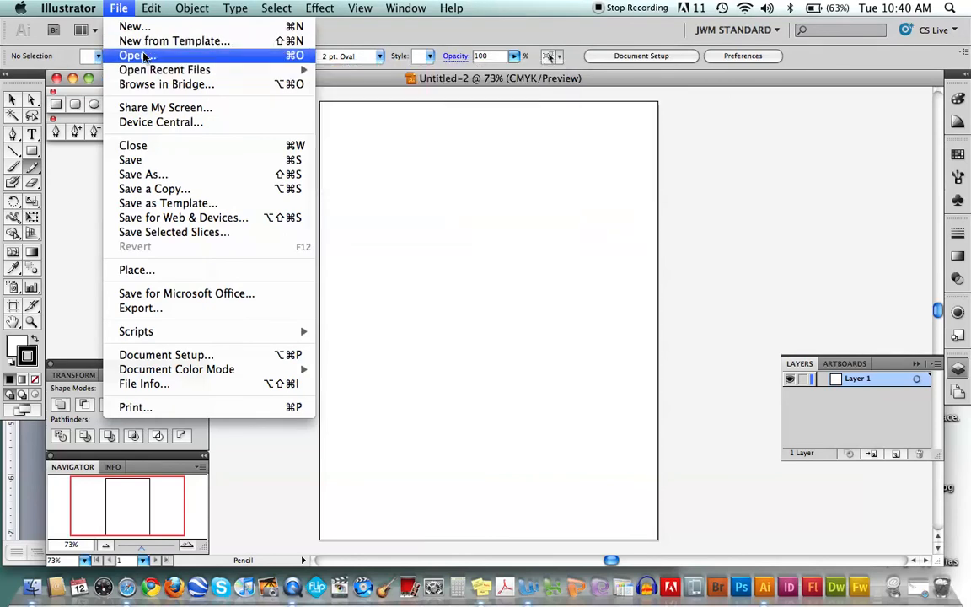
pyautogui.click(143, 270)
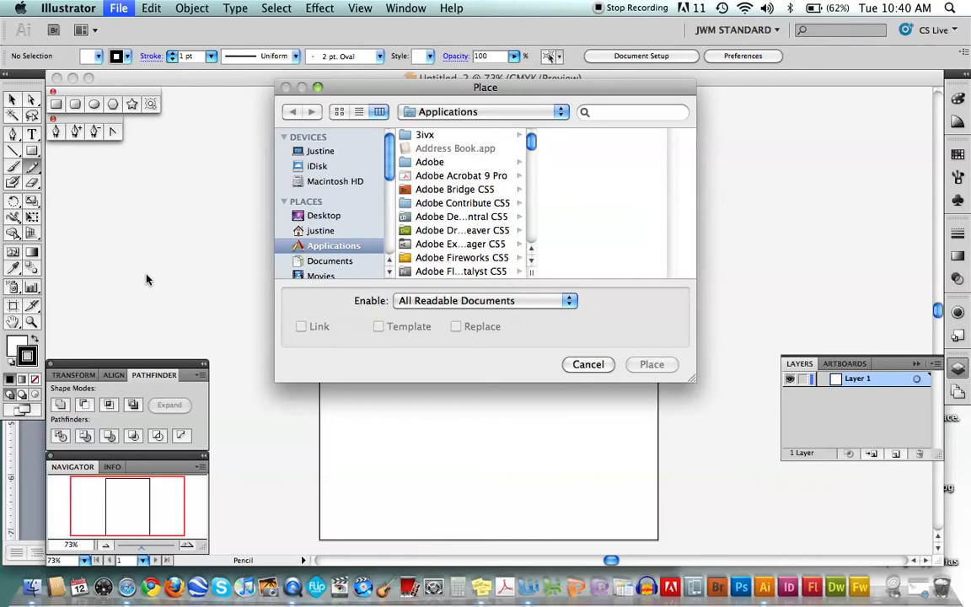
pyautogui.click(318, 218)
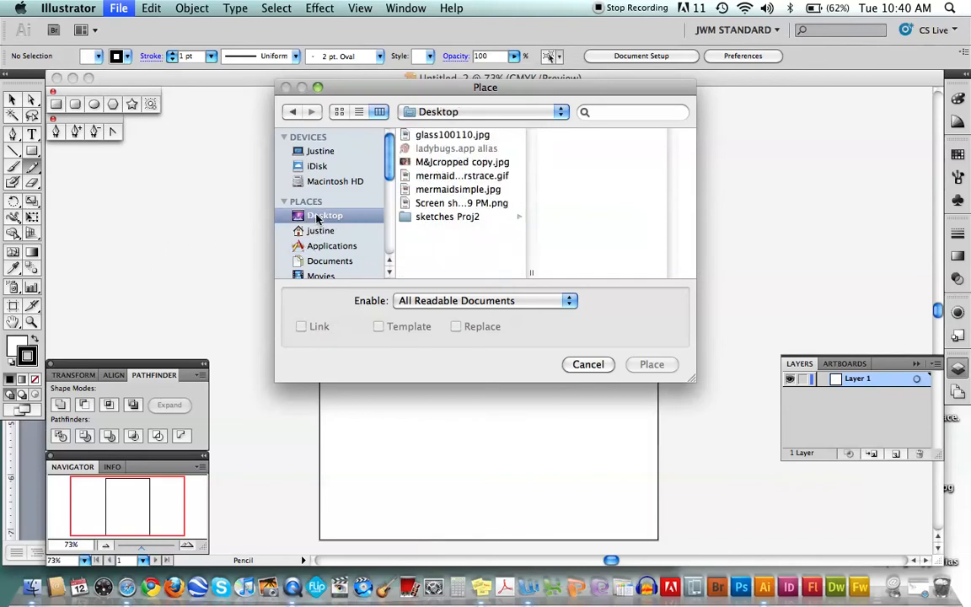
pyautogui.click(461, 191)
pyautogui.click(651, 364)
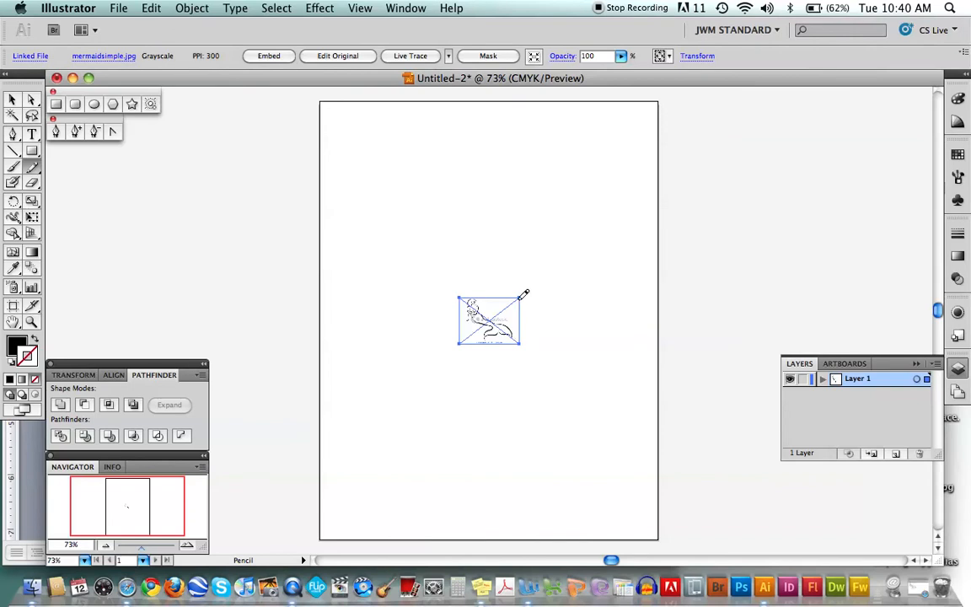
# Step: Scale the placed mermaid sketch uniformly to 500% and deselect it
pyautogui.moveTo(31, 201); pyautogui.dragTo(69, 206)
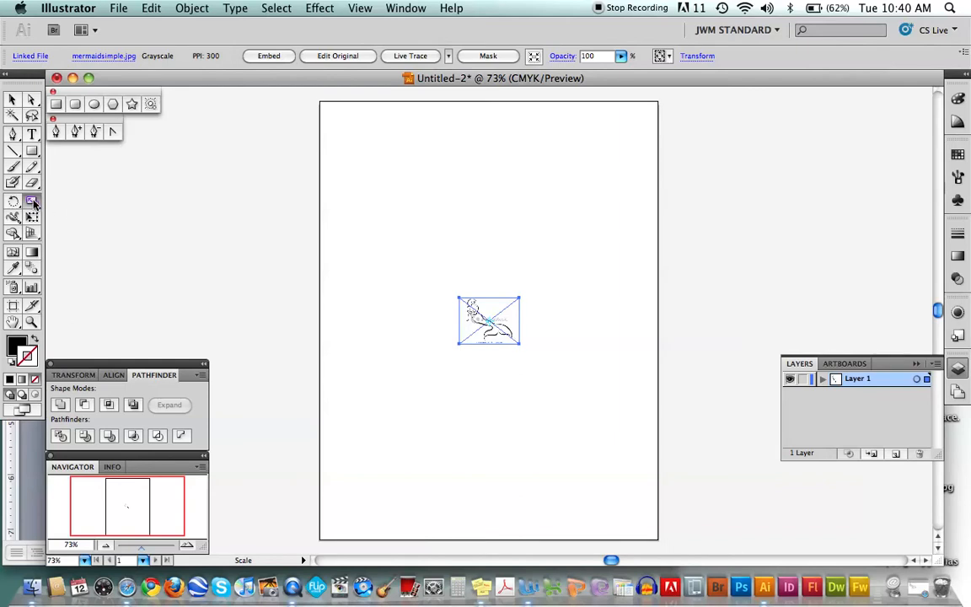
pyautogui.doubleClick(31, 201)
pyautogui.write('500')
pyautogui.press('Return')
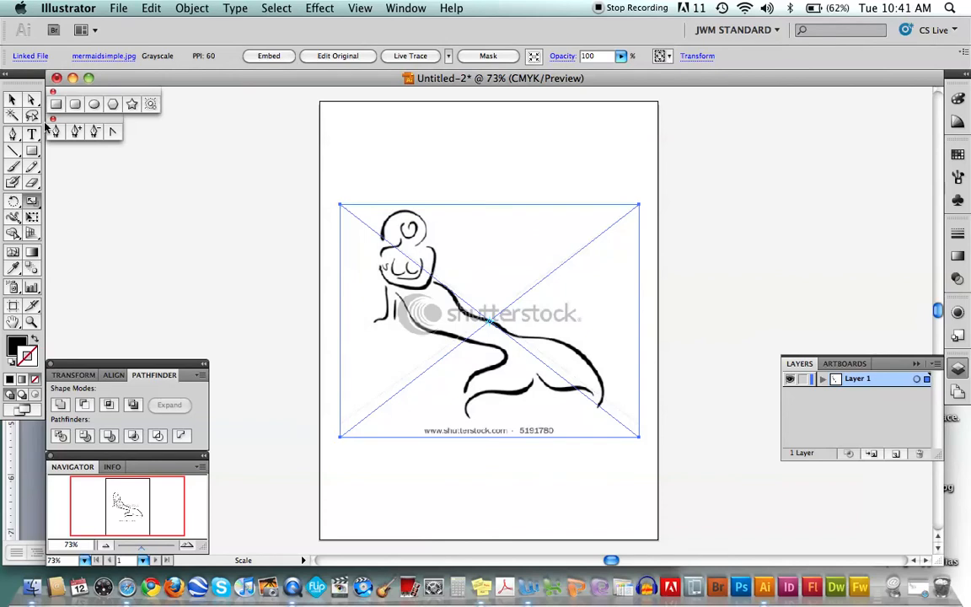
pyautogui.click(14, 101)
pyautogui.click(196, 172)
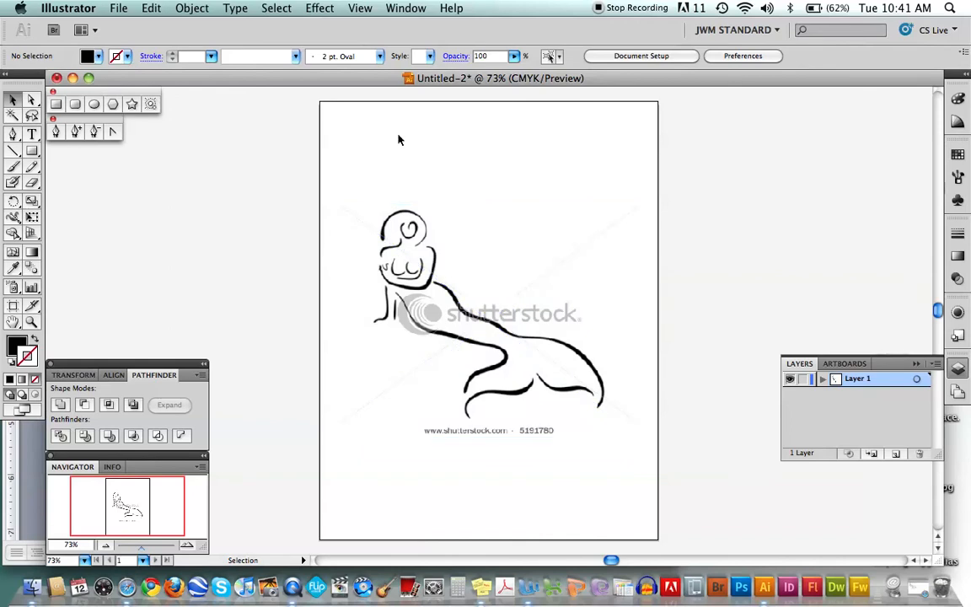
# Step: Undo the scaling and placement of the mermaid sketch
pyautogui.press('super+z')
pyautogui.press('super+z')
pyautogui.press('super+z')
# Step: Place the colour mermaid image mermaid4layerstrace.gif from the Desktop as a linked file
pyautogui.click(119, 7)
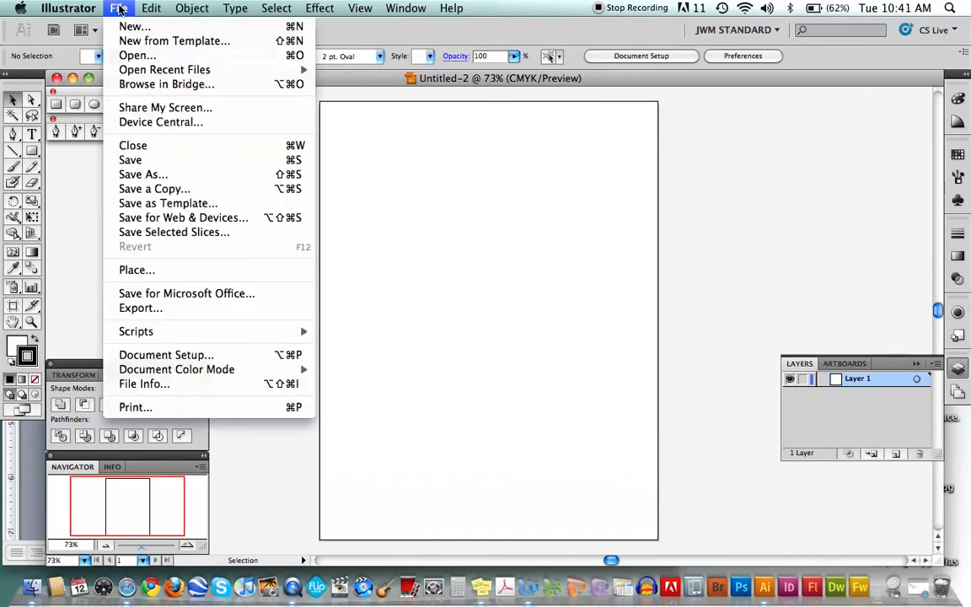
pyautogui.click(136, 270)
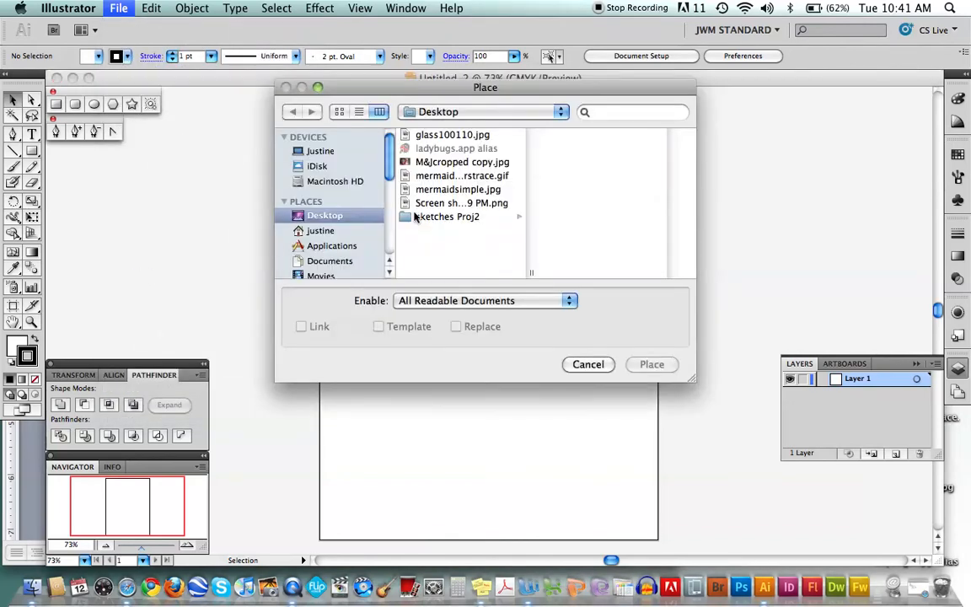
pyautogui.click(446, 176)
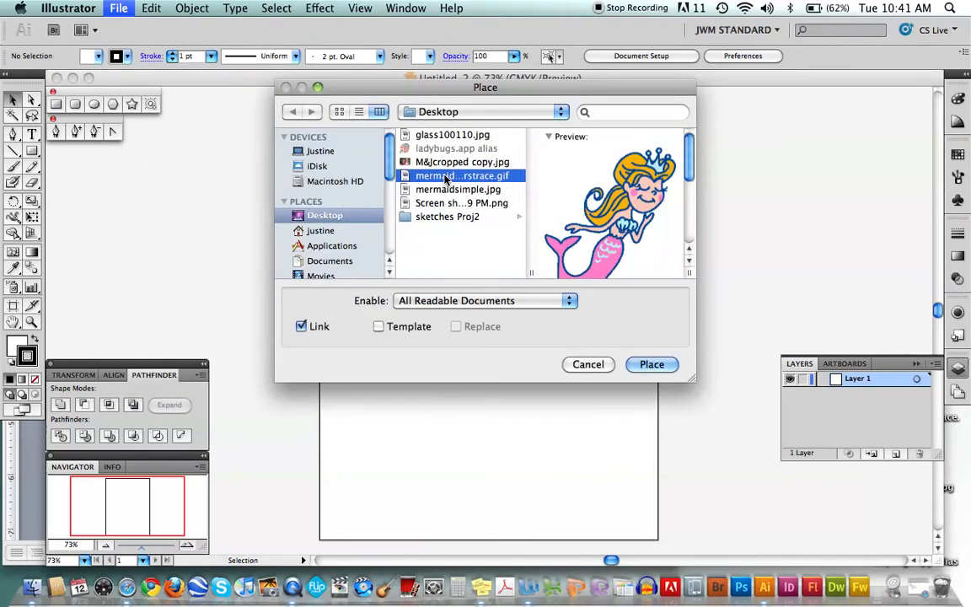
pyautogui.click(649, 365)
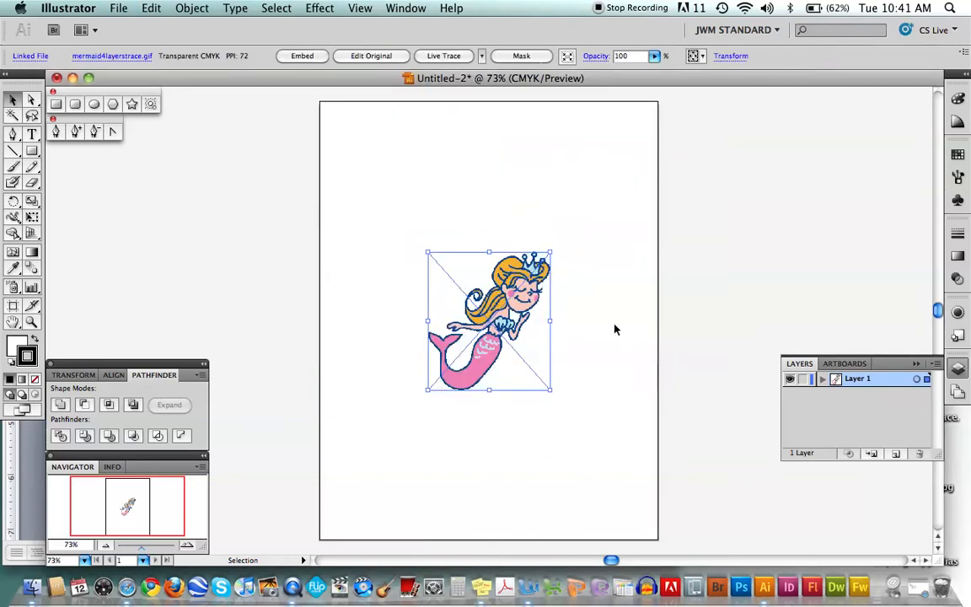
# Step: Scale the colour mermaid image uniformly to 200% and set its opacity to 15%
pyautogui.doubleClick(32, 200)
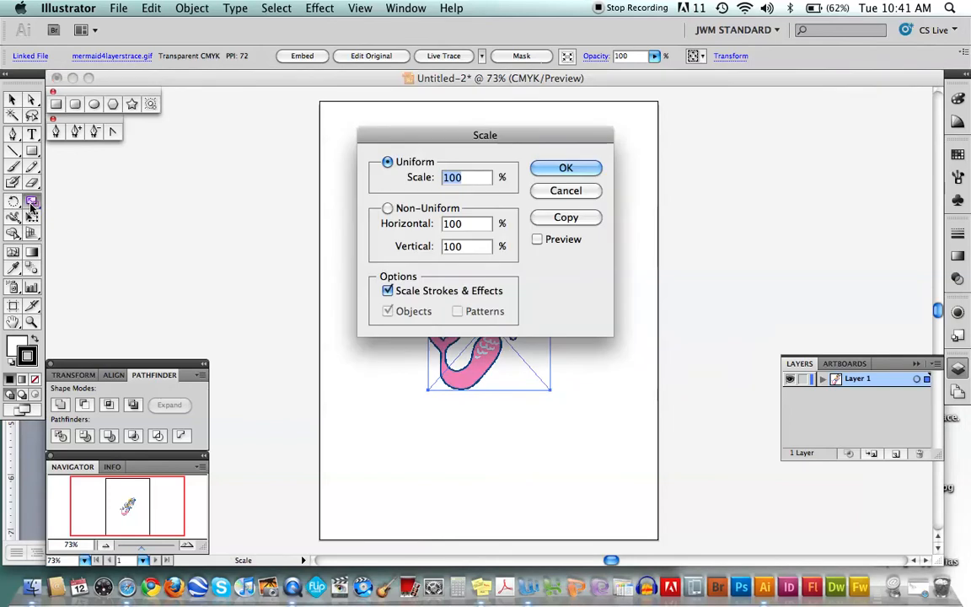
pyautogui.write('200')
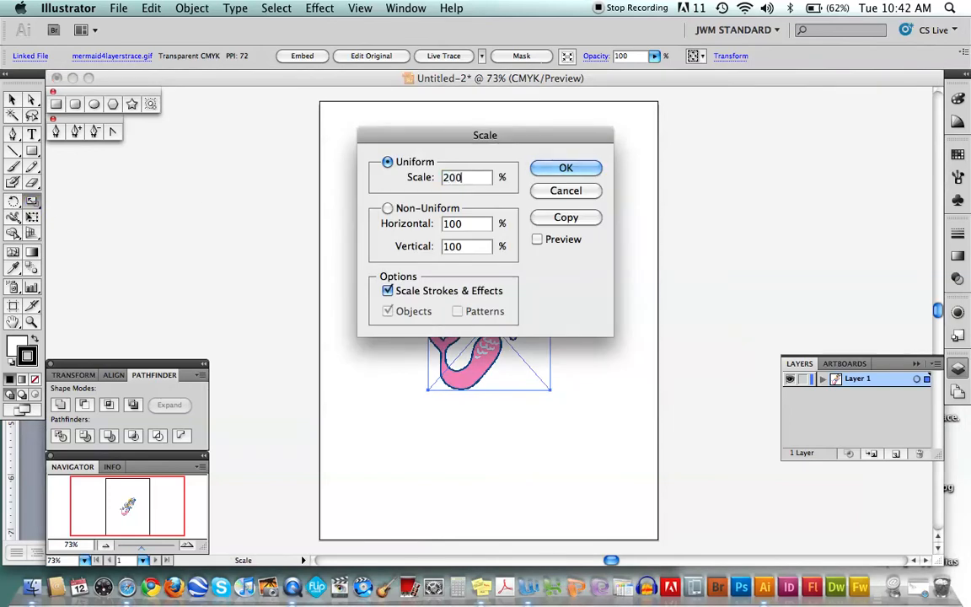
pyautogui.press('Return')
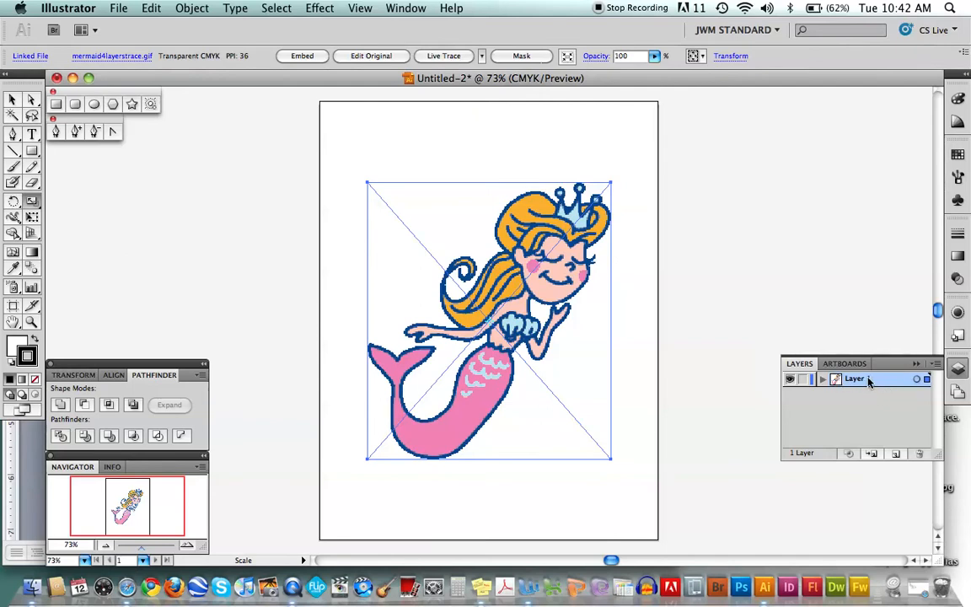
pyautogui.click(654, 57)
pyautogui.moveTo(655, 68); pyautogui.dragTo(587, 76)
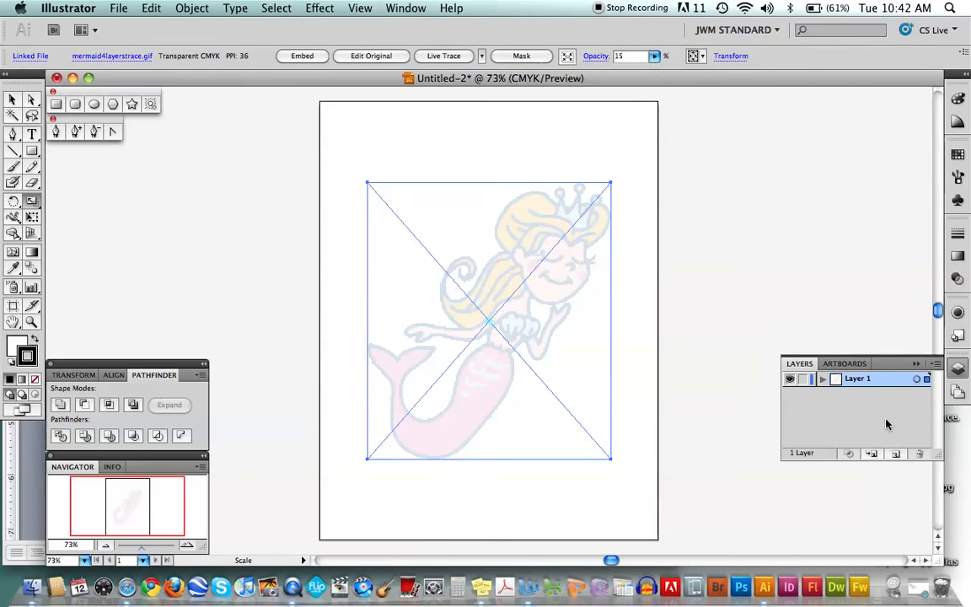
# Step: Lock the mermaid image's layer and add a new layer above it, briefly toggling the image layer's visibility
pyautogui.click(802, 378)
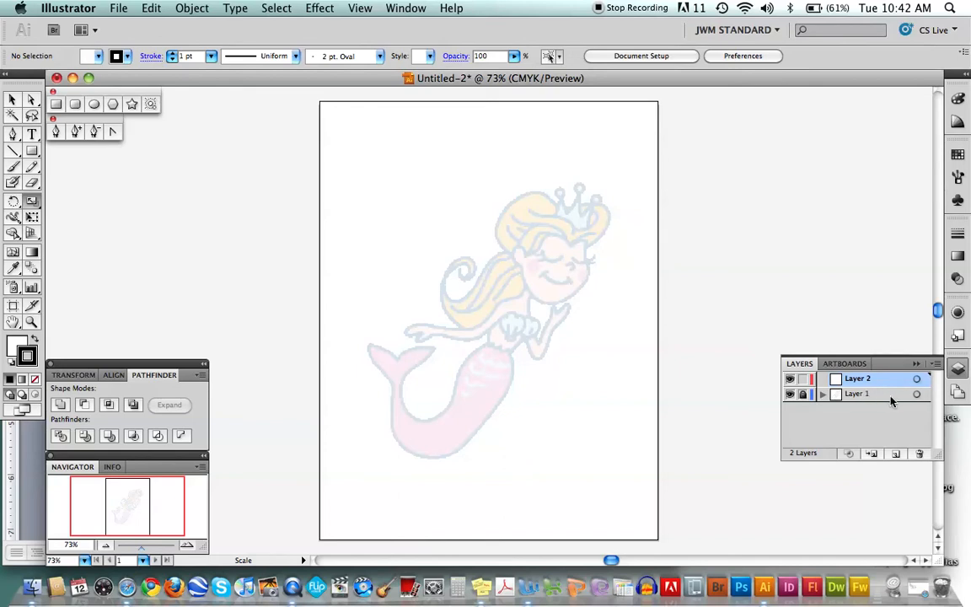
pyautogui.click(792, 395)
pyautogui.click(791, 395)
# Step: Try tracing the mermaid's tail outline with the Pencil tool at a fidelity of 1 pixel, and undo the trace
pyautogui.click(31, 321)
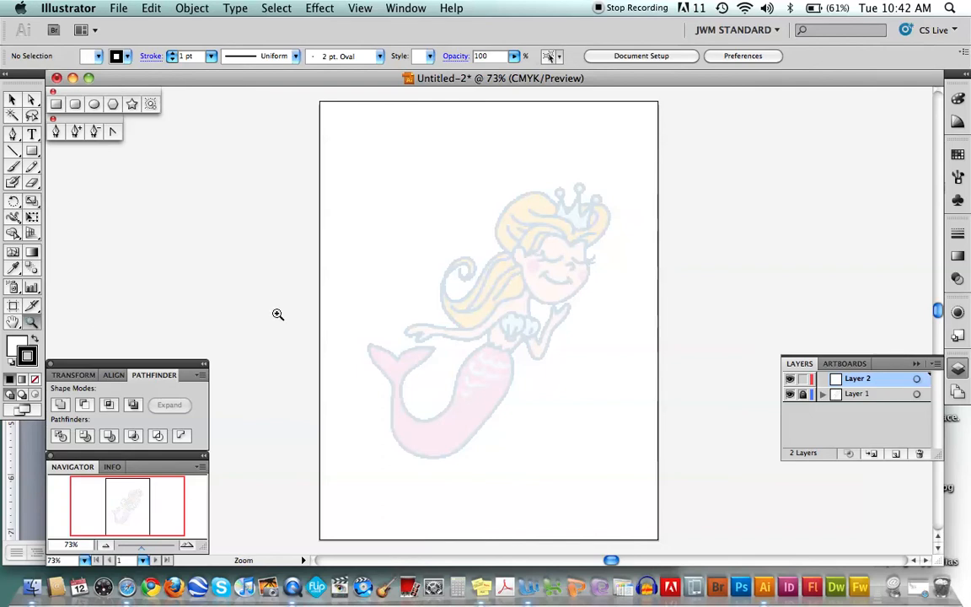
pyautogui.click(473, 375)
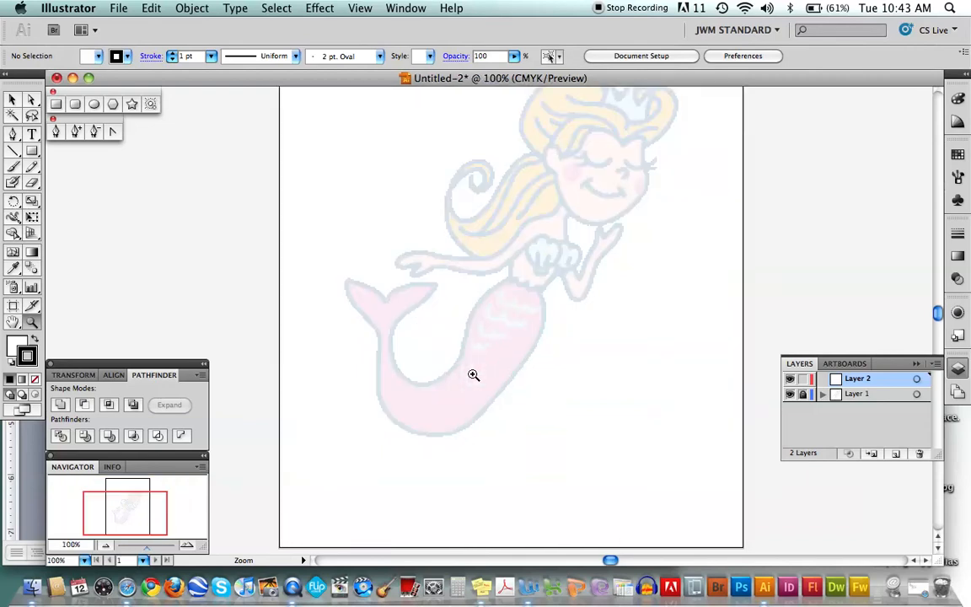
pyautogui.click(473, 375)
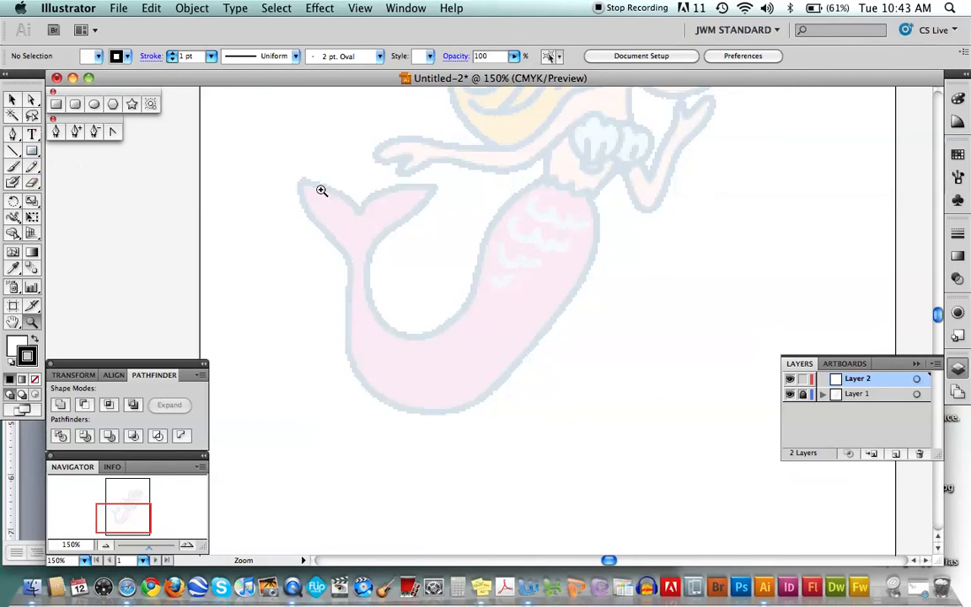
pyautogui.click(31, 167)
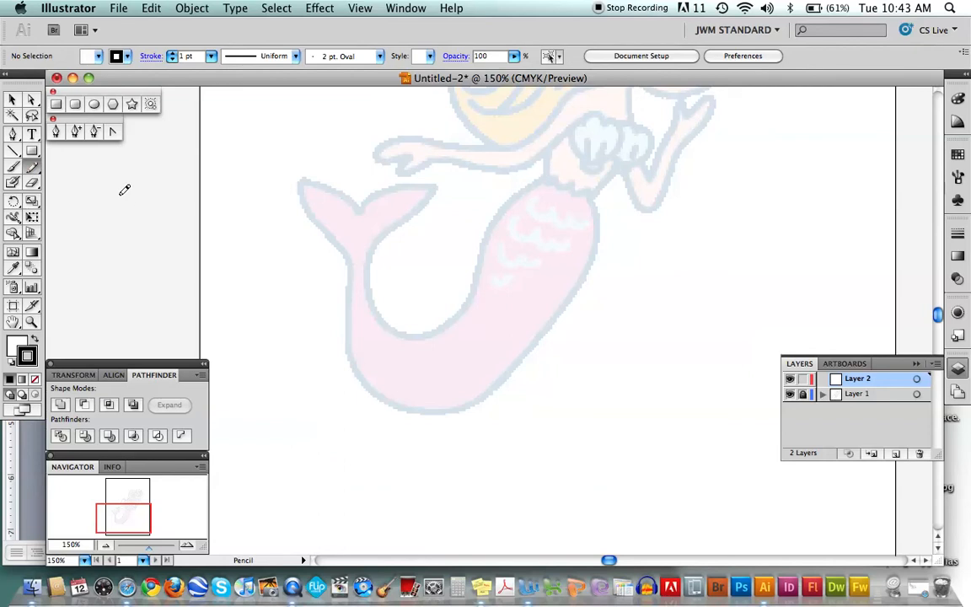
pyautogui.doubleClick(34, 168)
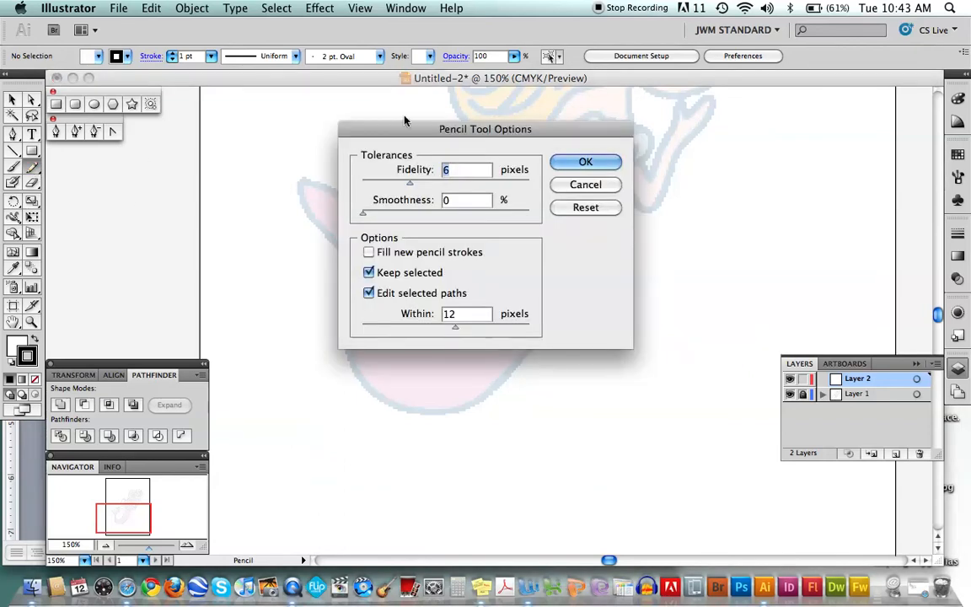
pyautogui.moveTo(411, 187); pyautogui.dragTo(363, 189)
pyautogui.click(581, 162)
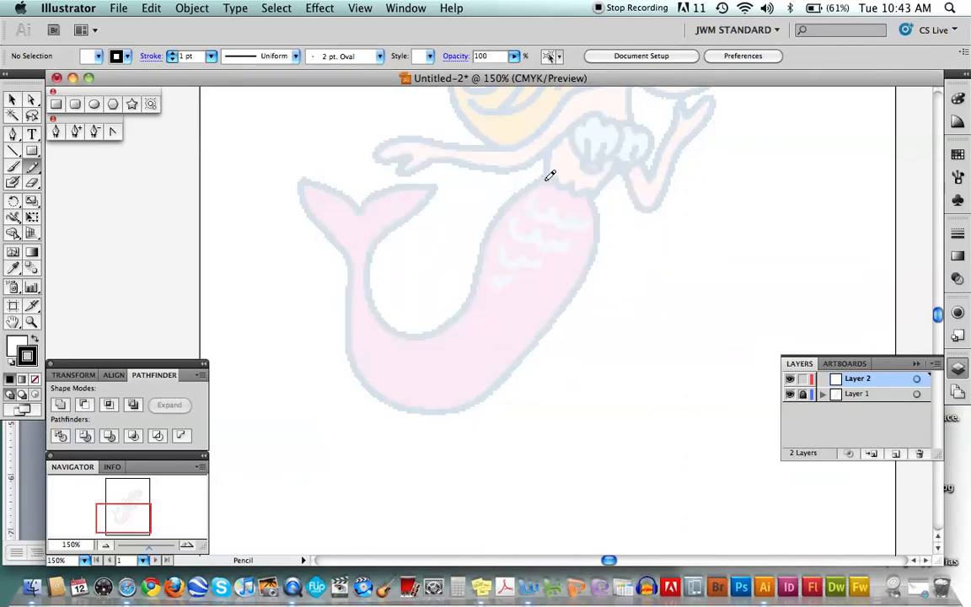
pyautogui.moveTo(550, 174)
pyautogui.mouseDown()
pyautogui.moveTo(498, 210)
pyautogui.moveTo(477, 290)
pyautogui.moveTo(428, 326)
pyautogui.moveTo(384, 311)
pyautogui.moveTo(375, 255)
pyautogui.moveTo(430, 185)
pyautogui.moveTo(386, 187)
pyautogui.moveTo(364, 206)
pyautogui.moveTo(303, 175)
pyautogui.moveTo(348, 273)
pyautogui.moveTo(353, 350)
pyautogui.moveTo(386, 390)
pyautogui.moveTo(423, 409)
pyautogui.moveTo(462, 405)
pyautogui.moveTo(546, 336)
pyautogui.moveTo(585, 277)
pyautogui.moveTo(596, 203)
pyautogui.moveTo(592, 184)
pyautogui.moveTo(581, 191)
pyautogui.moveTo(550, 177)
pyautogui.mouseUp()
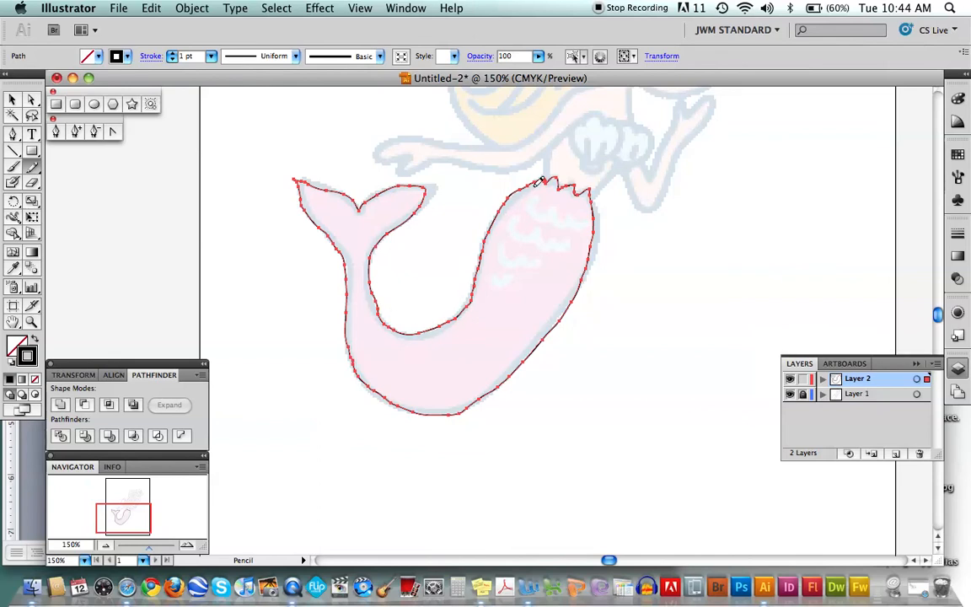
pyautogui.press('super+z')
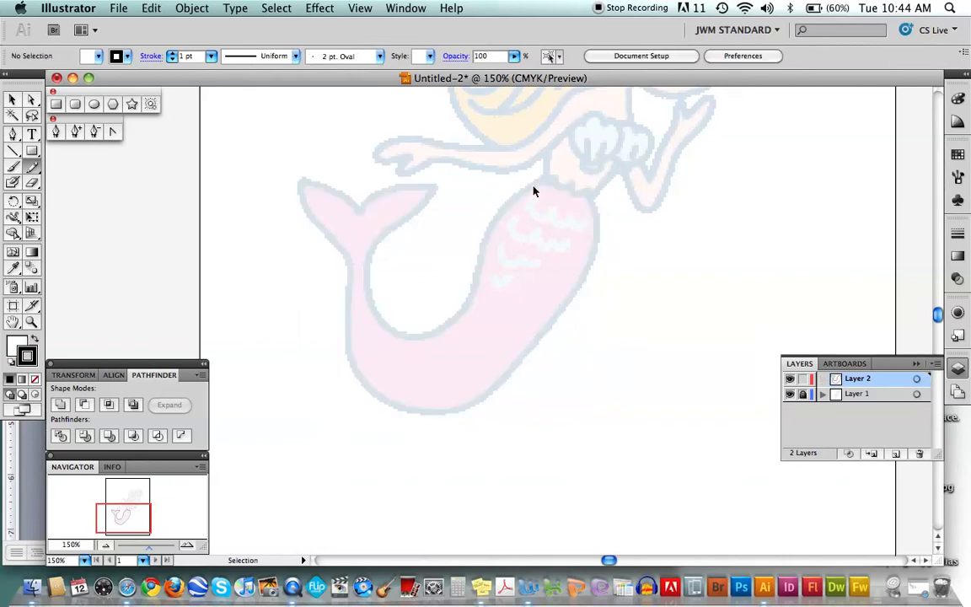
# Step: Set the Pencil tool's fidelity to 8 pixels and smoothness to 18%, and trace the mermaid's tail outline on Layer 2
pyautogui.doubleClick(34, 167)
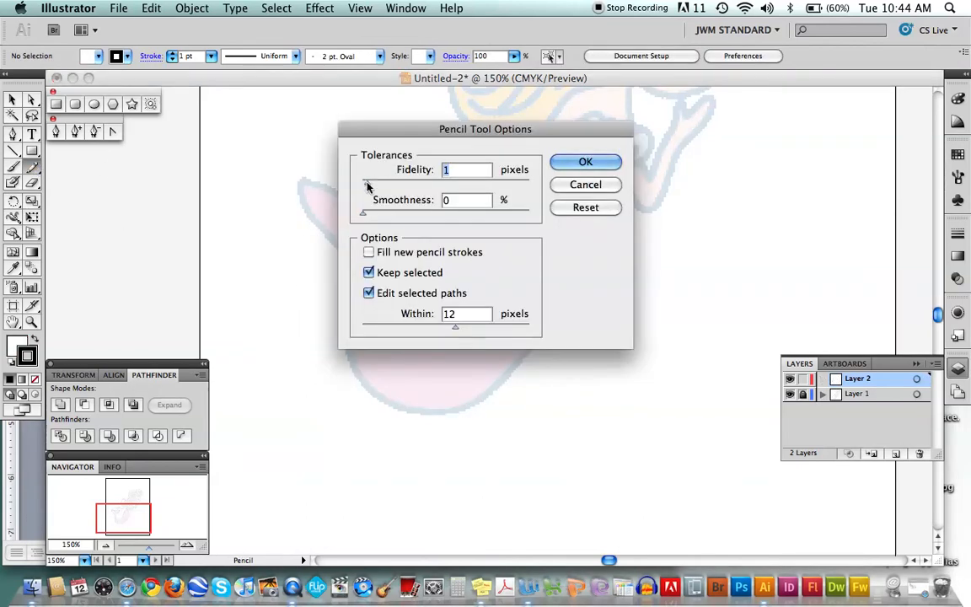
pyautogui.moveTo(367, 185); pyautogui.dragTo(427, 183)
pyautogui.moveTo(363, 216); pyautogui.dragTo(392, 214)
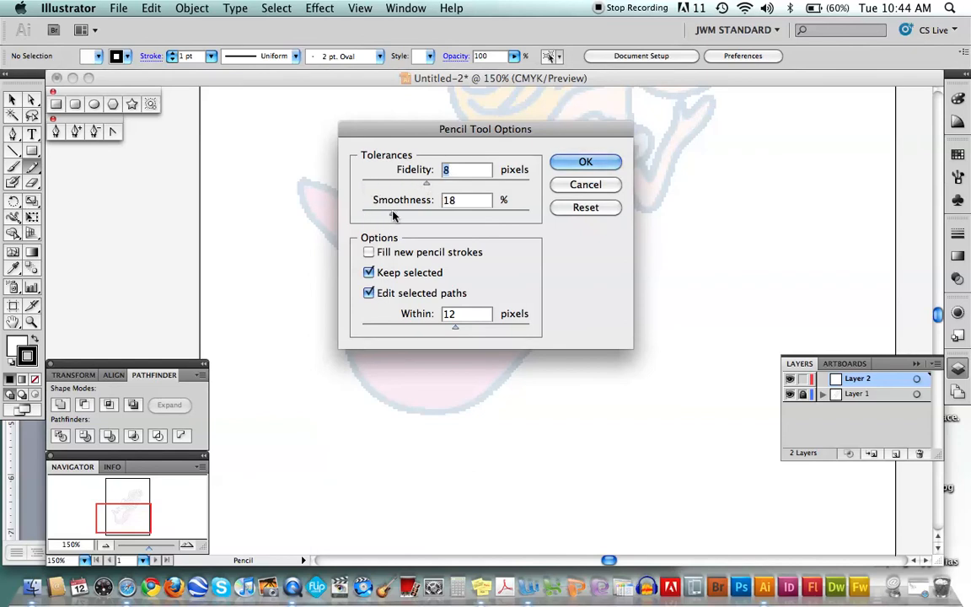
pyautogui.click(583, 160)
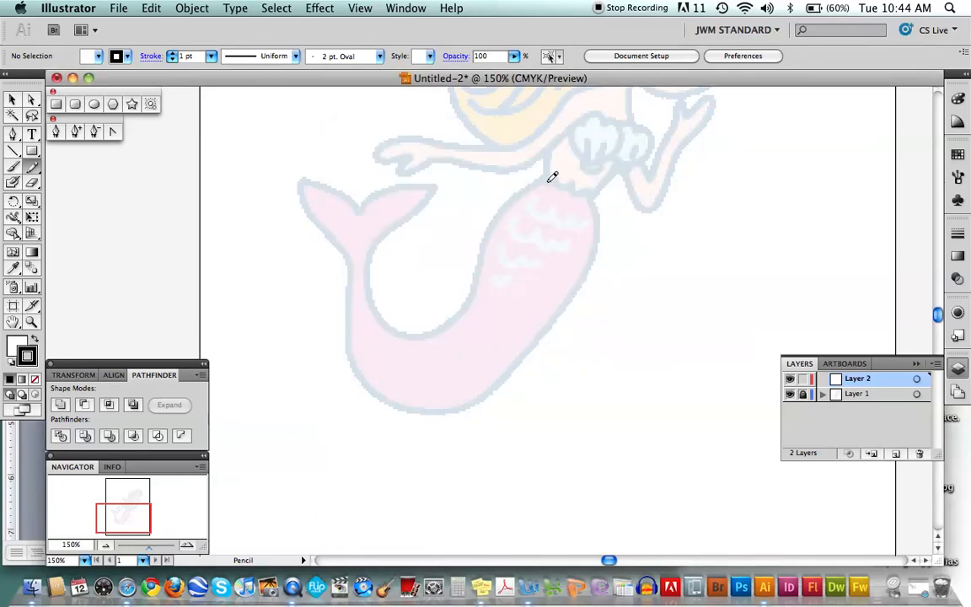
pyautogui.moveTo(543, 179)
pyautogui.mouseDown()
pyautogui.moveTo(494, 223)
pyautogui.moveTo(452, 321)
pyautogui.moveTo(406, 337)
pyautogui.moveTo(378, 319)
pyautogui.moveTo(369, 259)
pyautogui.moveTo(435, 186)
pyautogui.moveTo(389, 192)
pyautogui.moveTo(359, 211)
pyautogui.moveTo(332, 185)
pyautogui.moveTo(296, 179)
pyautogui.moveTo(347, 260)
pyautogui.moveTo(348, 341)
pyautogui.moveTo(375, 389)
pyautogui.moveTo(418, 410)
pyautogui.moveTo(453, 412)
pyautogui.moveTo(555, 348)
pyautogui.moveTo(600, 252)
pyautogui.moveTo(577, 315)
pyautogui.moveTo(604, 199)
pyautogui.moveTo(552, 175)
pyautogui.mouseUp()
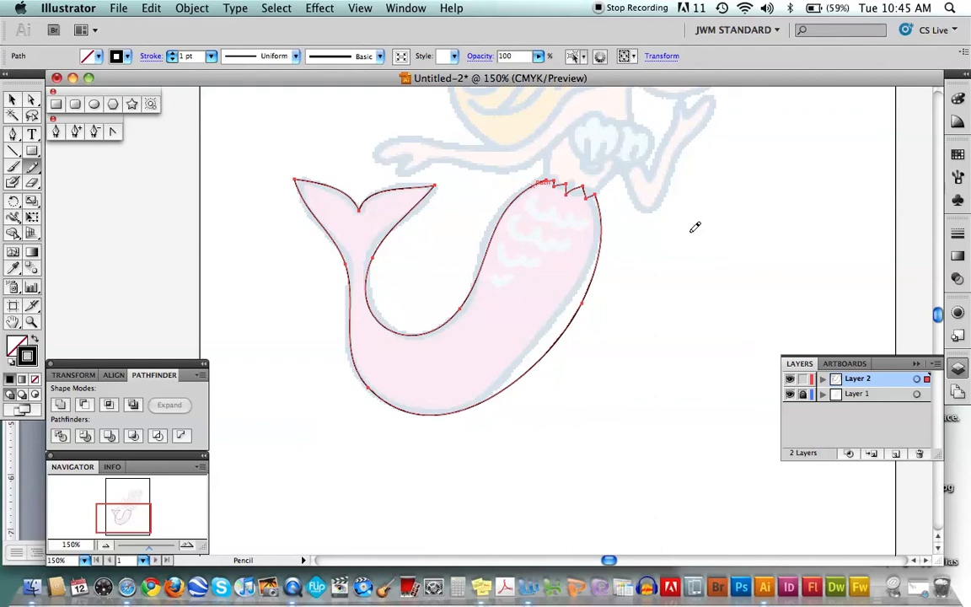
pyautogui.scroll(5, 692, 235)
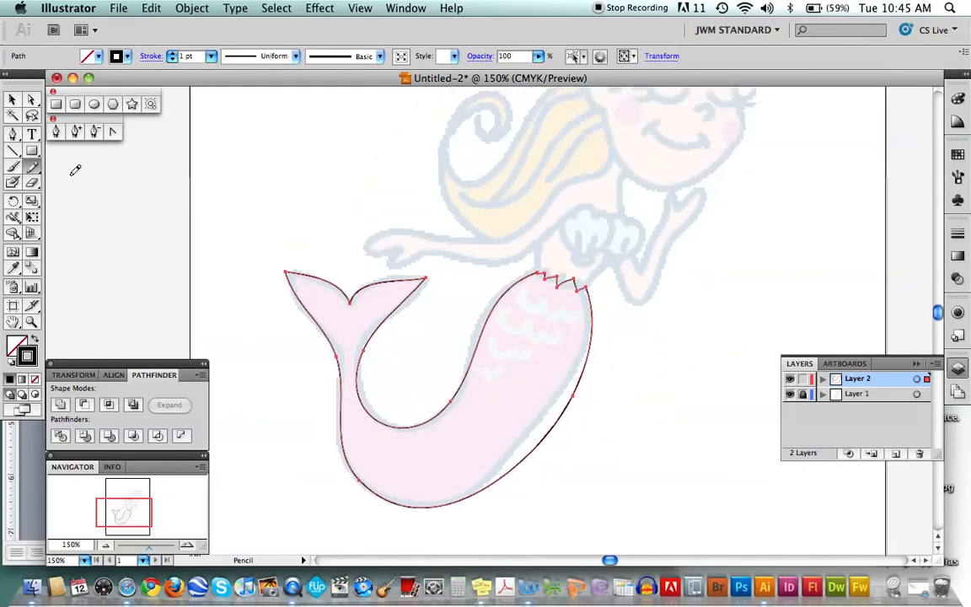
# Step: Delete the extra anchor points along the tail outline's zigzag waist edge so that it becomes a single straight segment
pyautogui.click(95, 131)
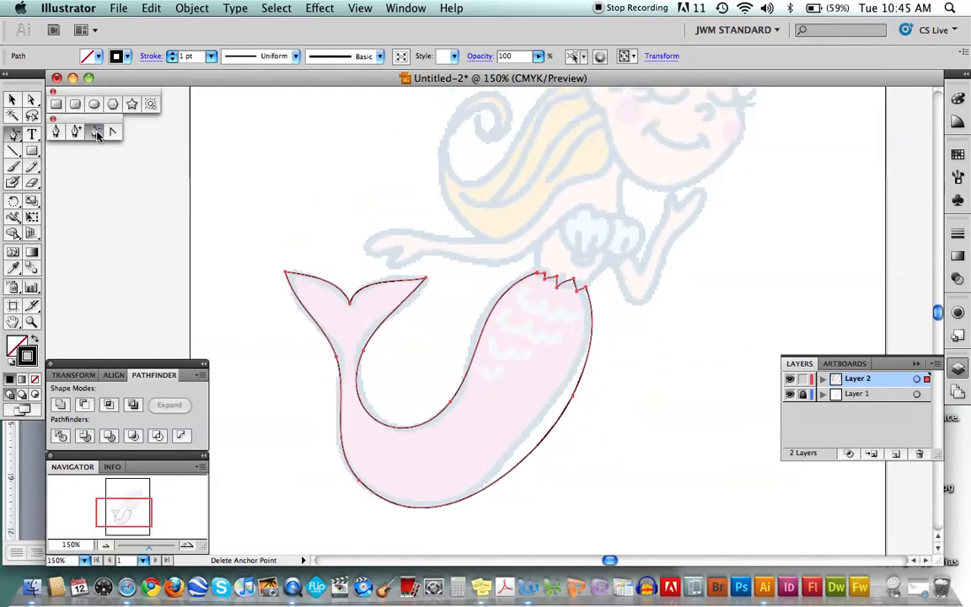
pyautogui.click(576, 289)
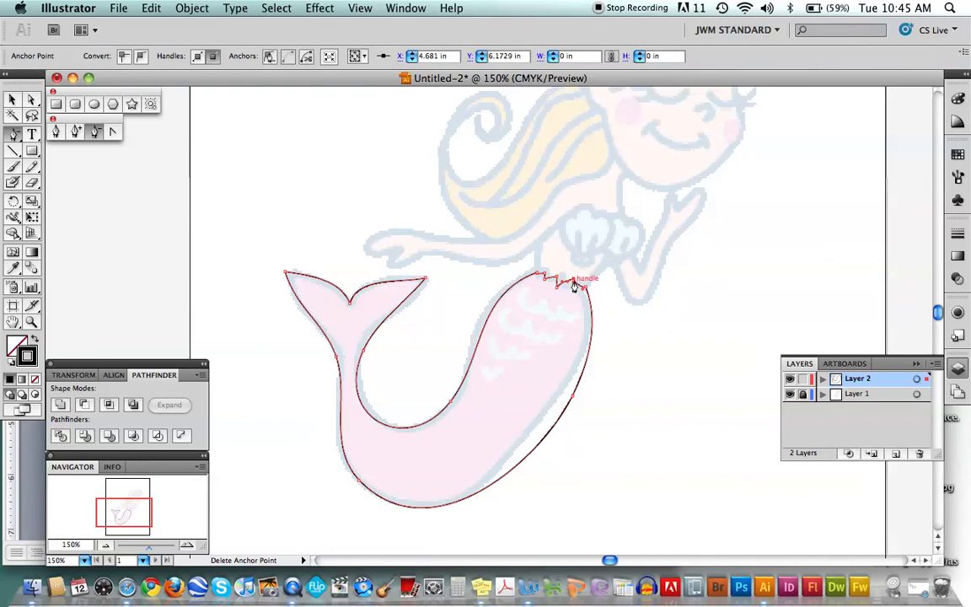
pyautogui.click(575, 287)
pyautogui.click(617, 212)
pyautogui.click(557, 285)
pyautogui.click(562, 279)
pyautogui.click(572, 285)
pyautogui.click(553, 278)
pyautogui.click(543, 278)
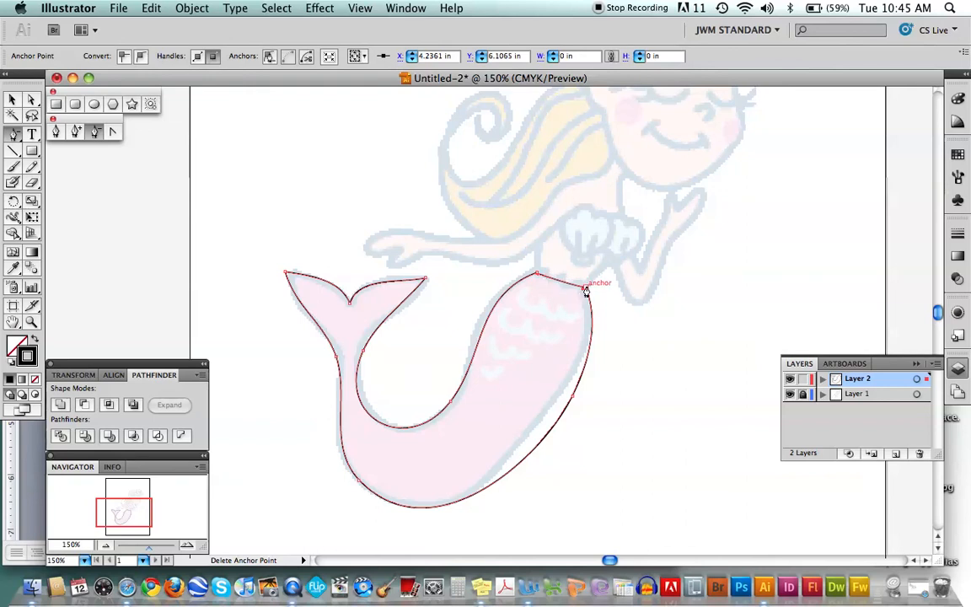
# Step: Trace the mermaid's outstretched arm, shoulder and upper chest as one outline with the Pencil tool on Layer 2
pyautogui.click(29, 167)
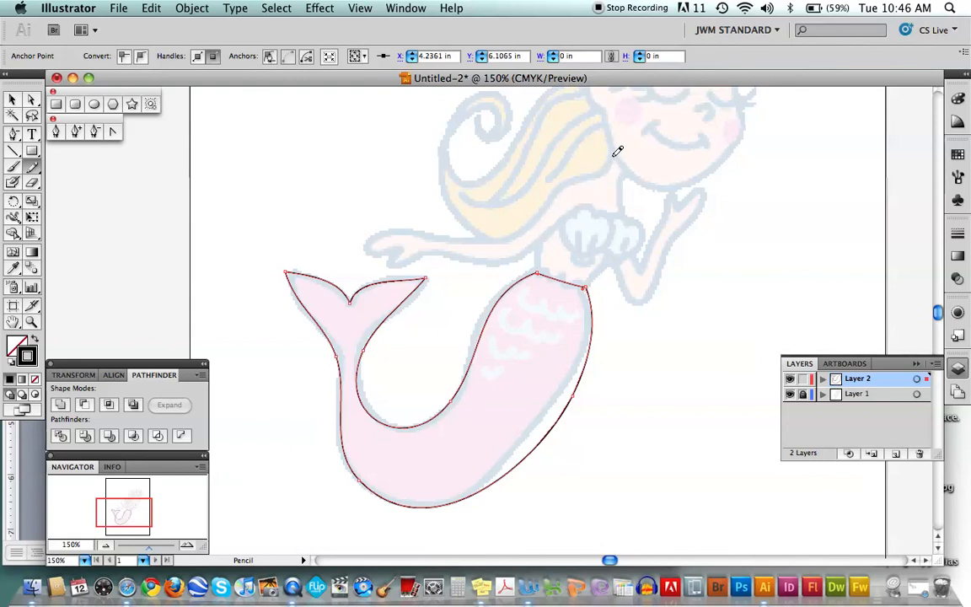
pyautogui.moveTo(611, 157)
pyautogui.mouseDown()
pyautogui.moveTo(490, 241)
pyautogui.moveTo(401, 234)
pyautogui.moveTo(373, 246)
pyautogui.moveTo(400, 251)
pyautogui.moveTo(392, 263)
pyautogui.moveTo(525, 254)
pyautogui.mouseUp()
pyautogui.moveTo(569, 211)
pyautogui.mouseDown()
pyautogui.moveTo(616, 215)
pyautogui.moveTo(628, 168)
pyautogui.moveTo(619, 154)
pyautogui.mouseUp()
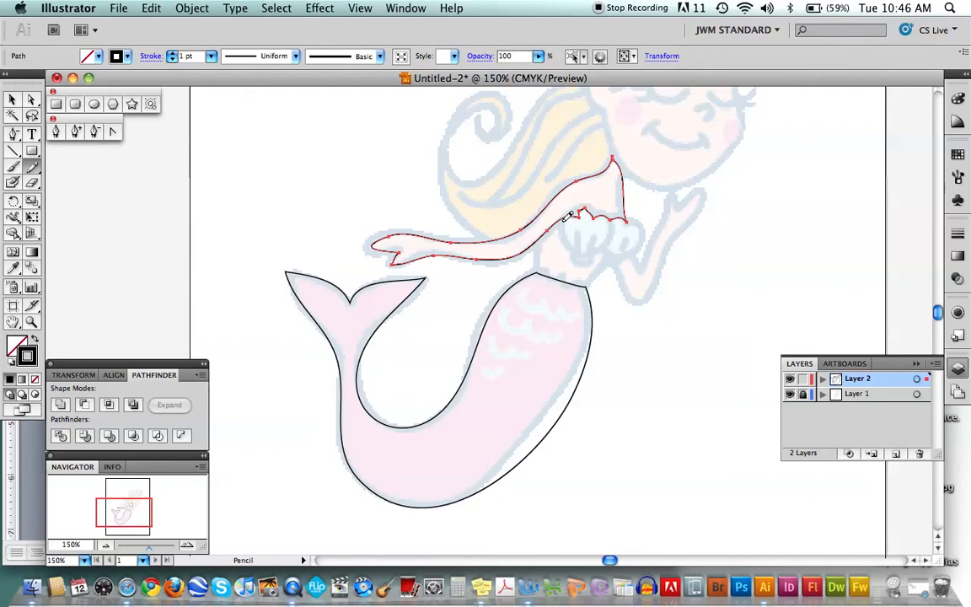
# Step: Undo the first midriff trace that altered the arm outline, deselect the arm path, and trace the midriff below the shell top with the Pencil
pyautogui.moveTo(562, 222)
pyautogui.mouseDown()
pyautogui.moveTo(536, 257)
pyautogui.moveTo(540, 268)
pyautogui.moveTo(583, 281)
pyautogui.moveTo(613, 244)
pyautogui.moveTo(590, 266)
pyautogui.moveTo(576, 265)
pyautogui.moveTo(563, 220)
pyautogui.mouseUp()
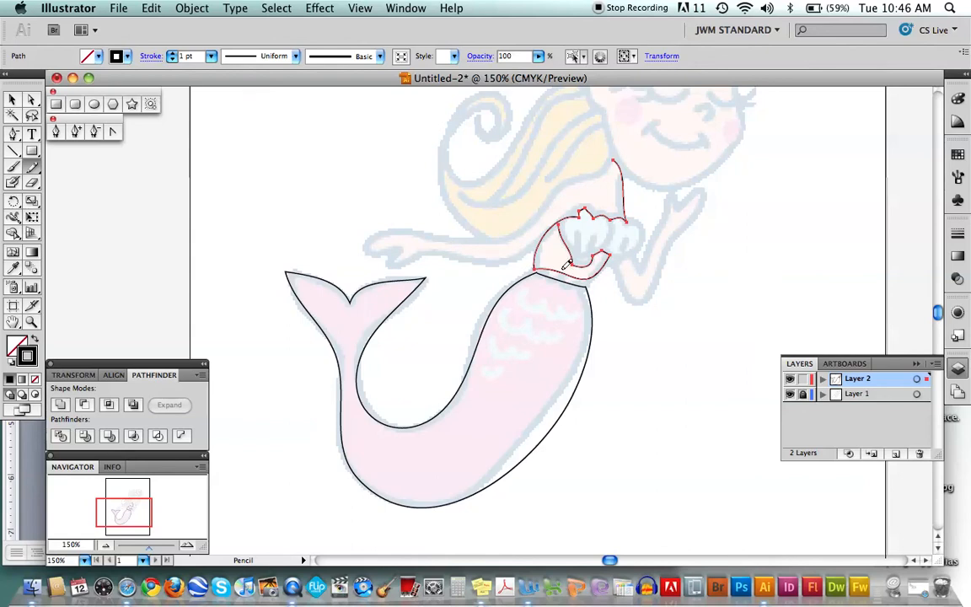
pyautogui.press('super+z')
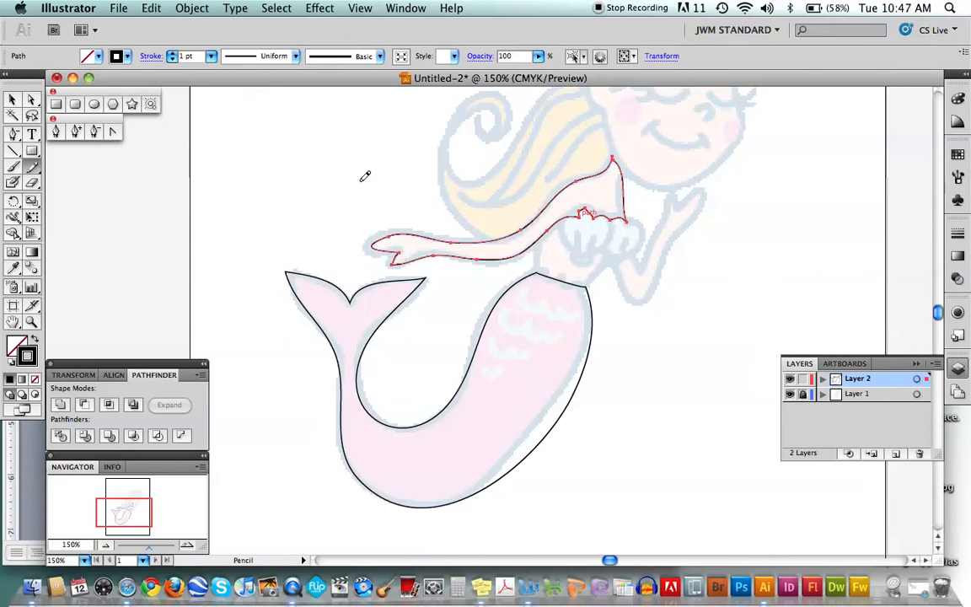
pyautogui.click(12, 99)
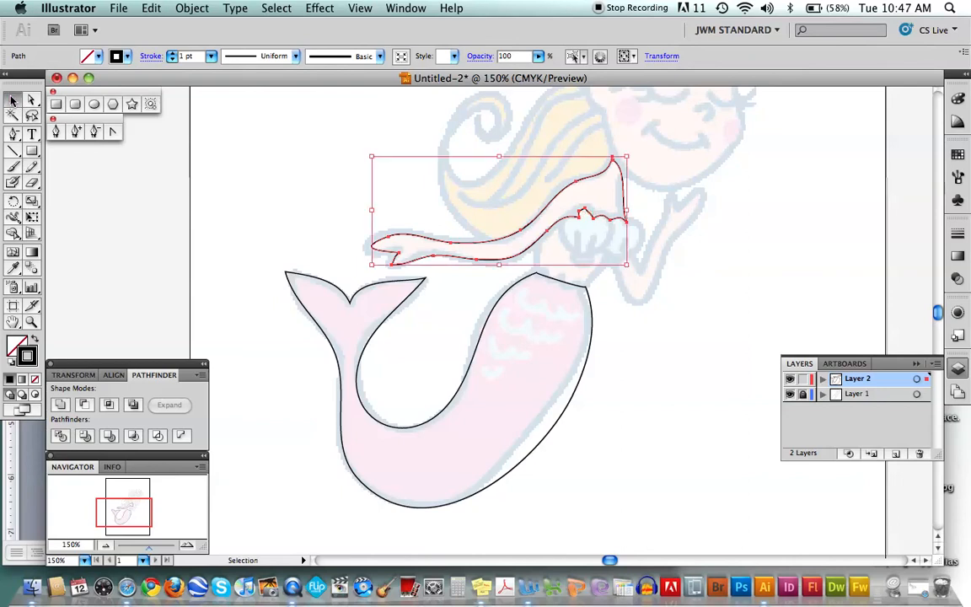
pyautogui.click(272, 120)
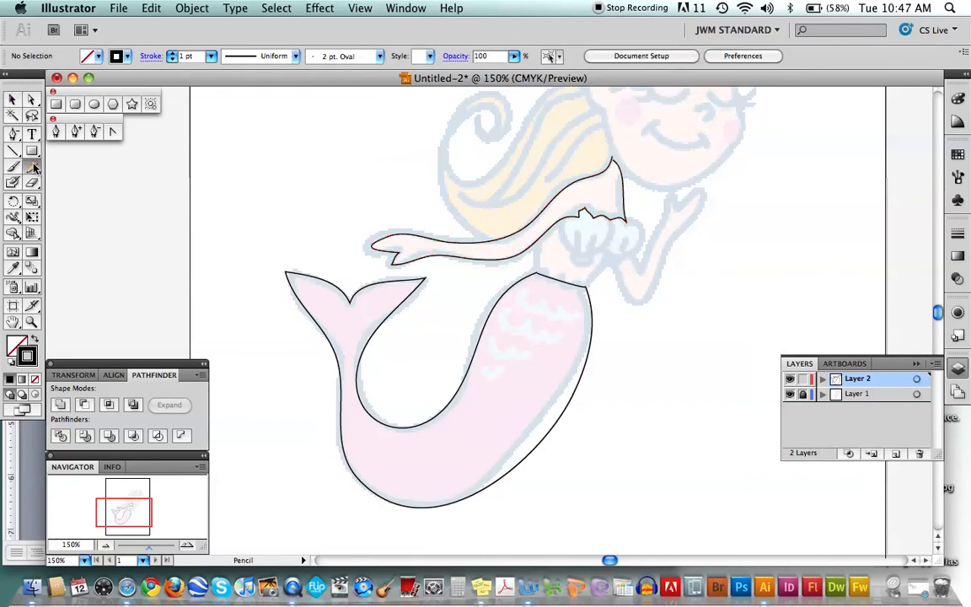
pyautogui.doubleClick(32, 165)
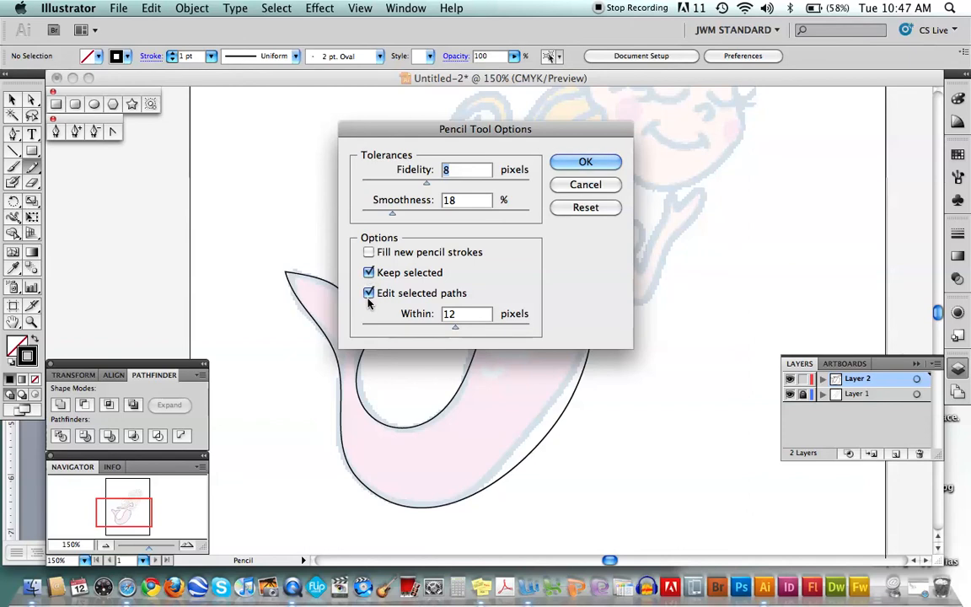
pyautogui.click(587, 186)
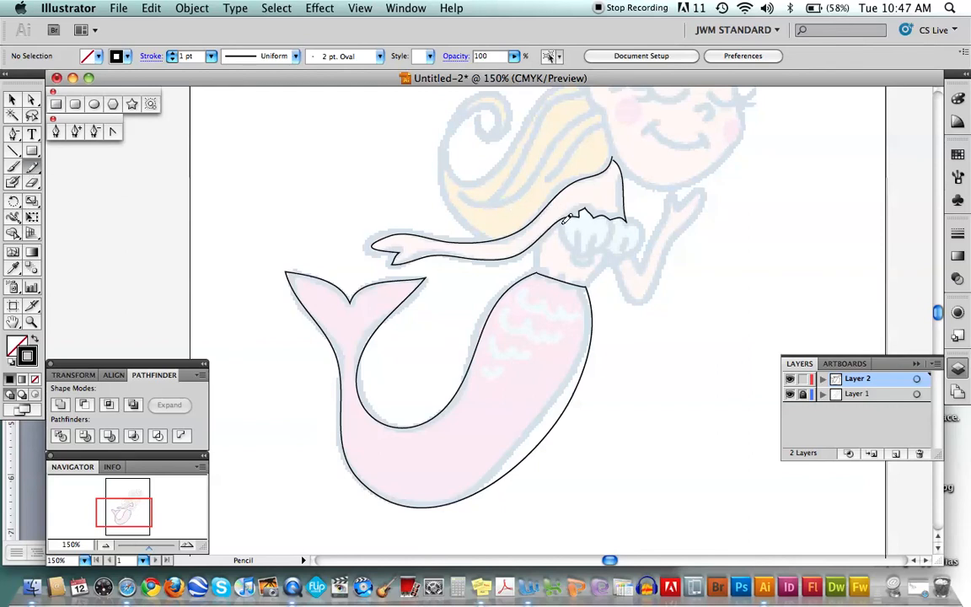
pyautogui.moveTo(546, 241)
pyautogui.mouseDown()
pyautogui.moveTo(585, 281)
pyautogui.moveTo(604, 265)
pyautogui.moveTo(604, 250)
pyautogui.moveTo(583, 266)
pyautogui.moveTo(567, 219)
pyautogui.mouseUp()
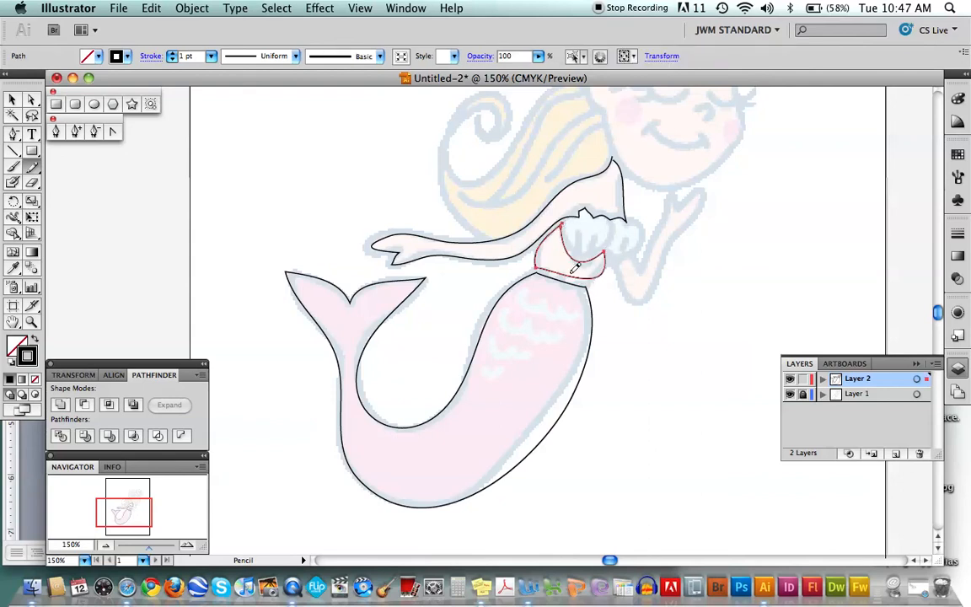
# Step: Add an anchor point on the midriff outline's lower edge, move it down to the tail's waist line, and deselect the path
pyautogui.click(75, 131)
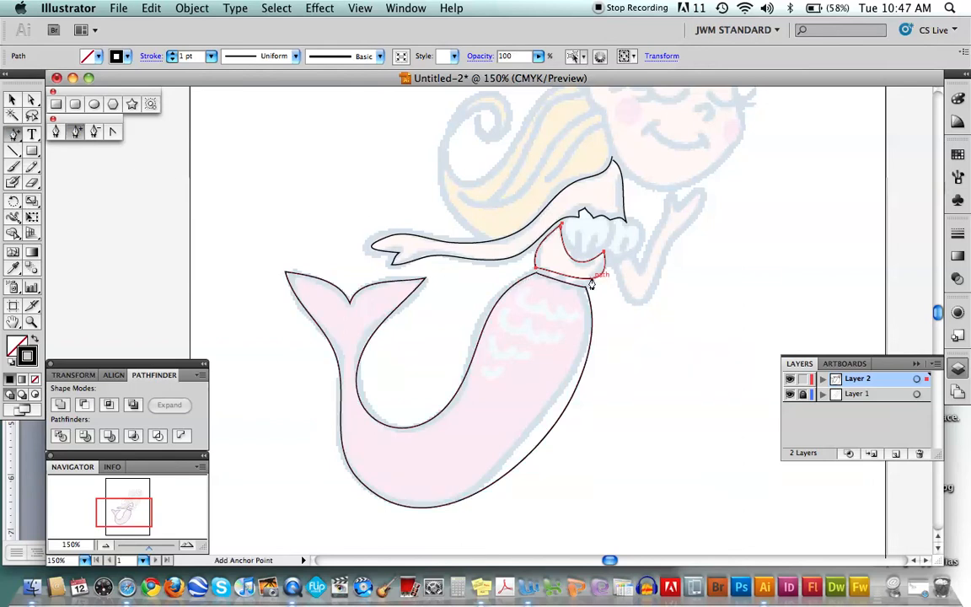
pyautogui.click(543, 250)
pyautogui.click(32, 100)
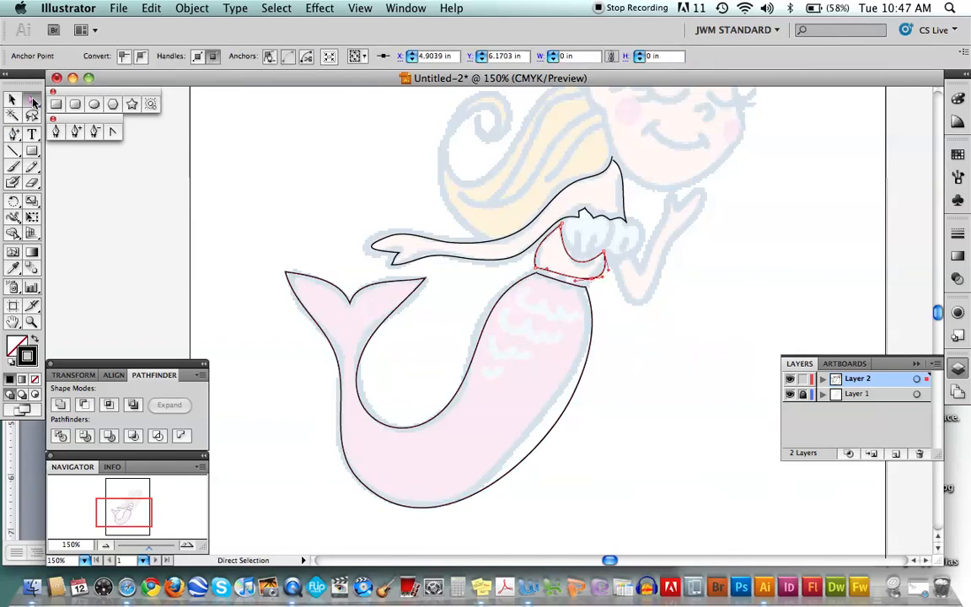
pyautogui.moveTo(588, 284); pyautogui.dragTo(588, 285)
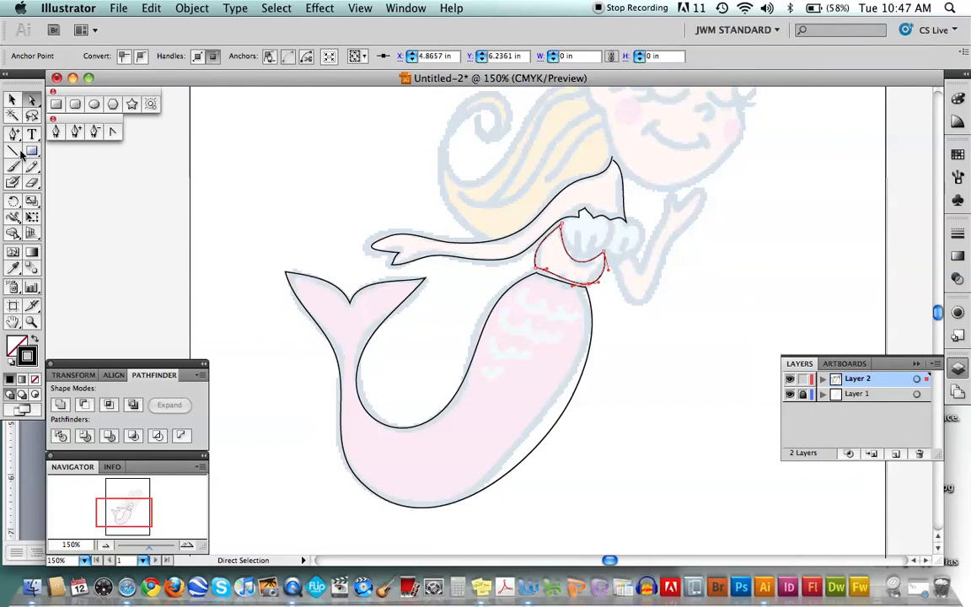
pyautogui.click(13, 100)
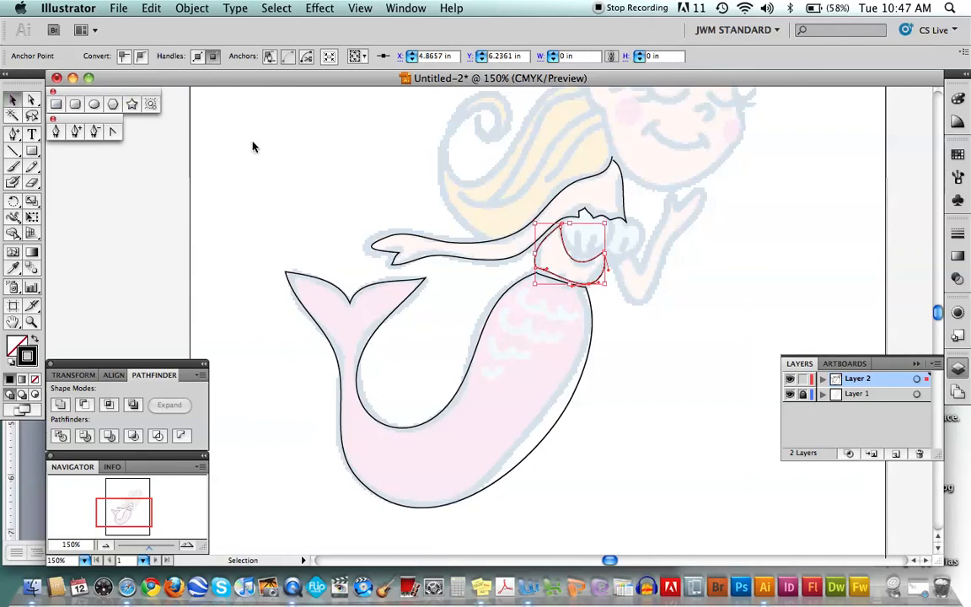
pyautogui.click(228, 129)
# Step: Trace the mermaid's bent arm and raised hand with the Pencil tool on Layer 2
pyautogui.click(31, 166)
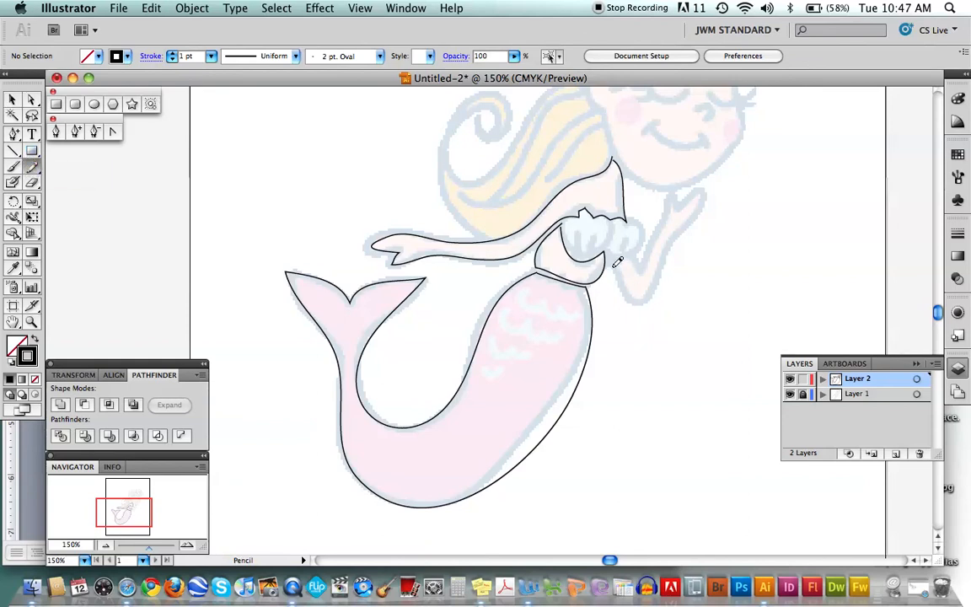
pyautogui.moveTo(615, 264); pyautogui.dragTo(647, 263)
pyautogui.moveTo(666, 211)
pyautogui.mouseDown()
pyautogui.moveTo(673, 195)
pyautogui.moveTo(678, 205)
pyautogui.moveTo(704, 195)
pyautogui.moveTo(644, 299)
pyautogui.moveTo(624, 291)
pyautogui.moveTo(614, 267)
pyautogui.mouseUp()
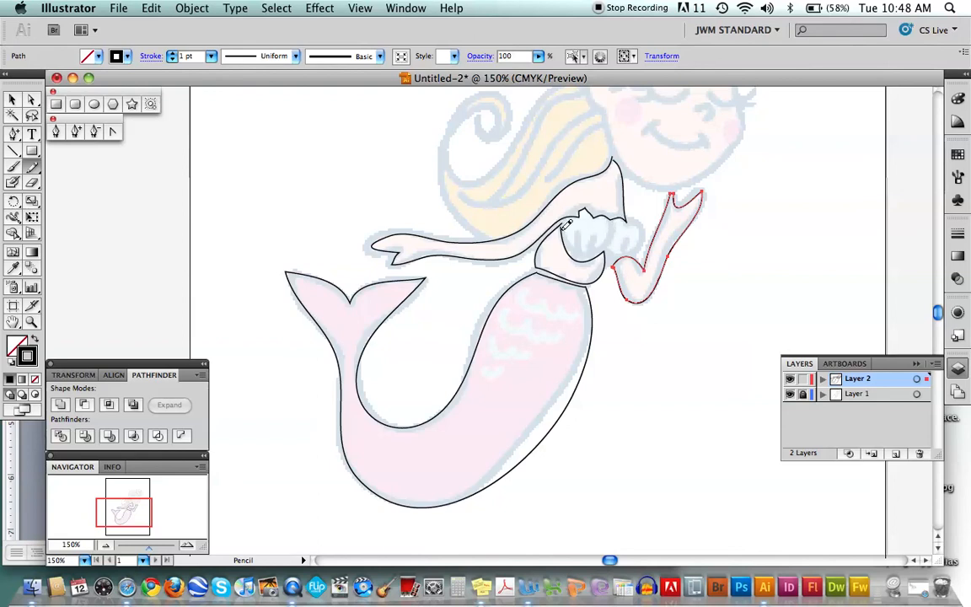
# Step: Select the two open end anchor points at the midriff outline's upper corner and join them to close the path
pyautogui.click(32, 320)
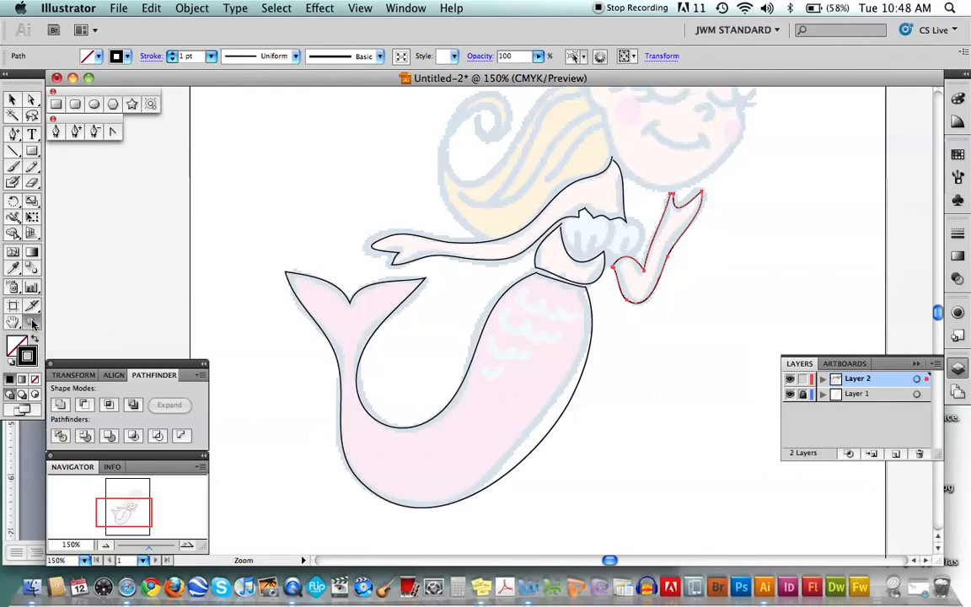
pyautogui.click(559, 225)
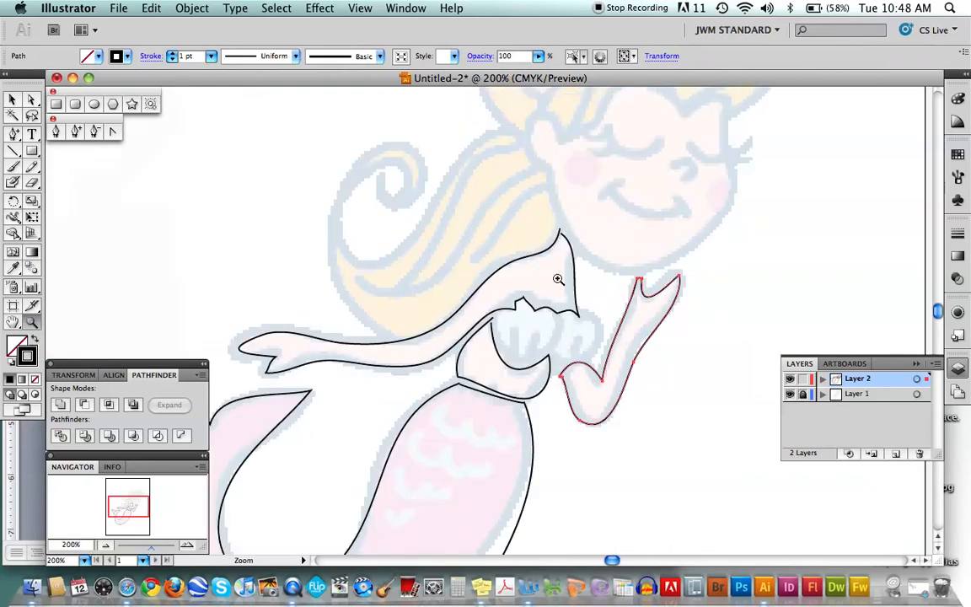
pyautogui.click(492, 329)
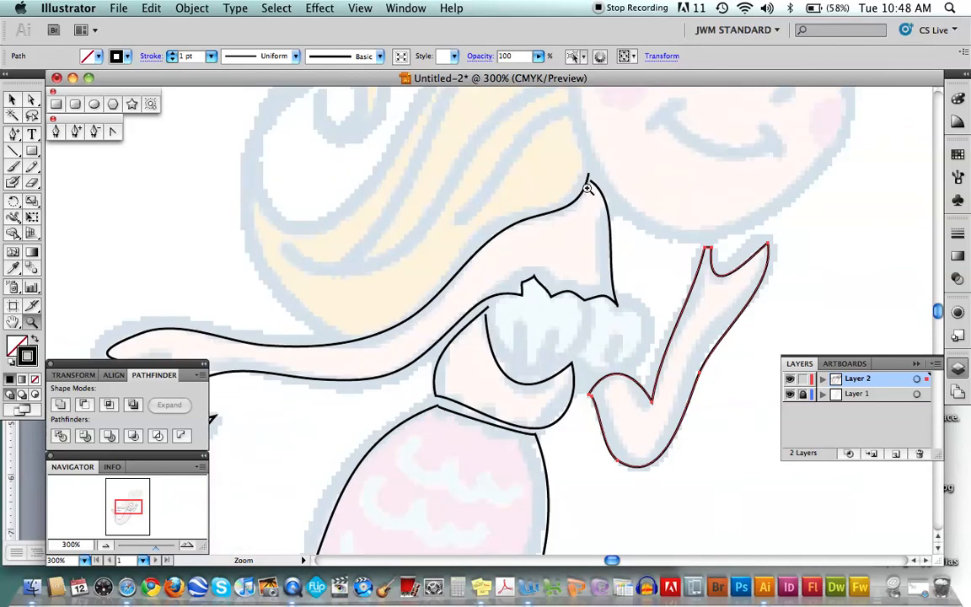
pyautogui.click(487, 317)
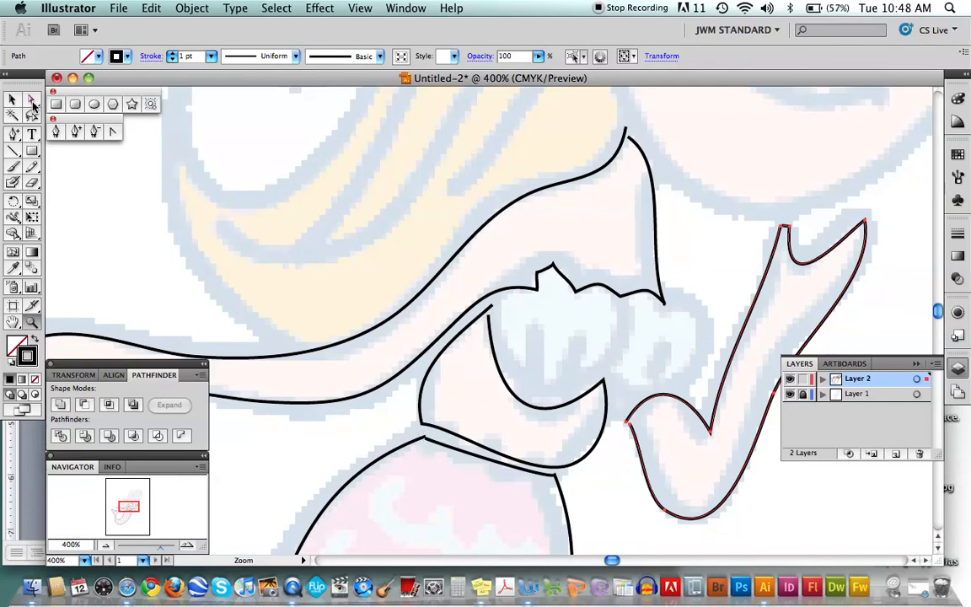
pyautogui.click(33, 101)
pyautogui.click(493, 309)
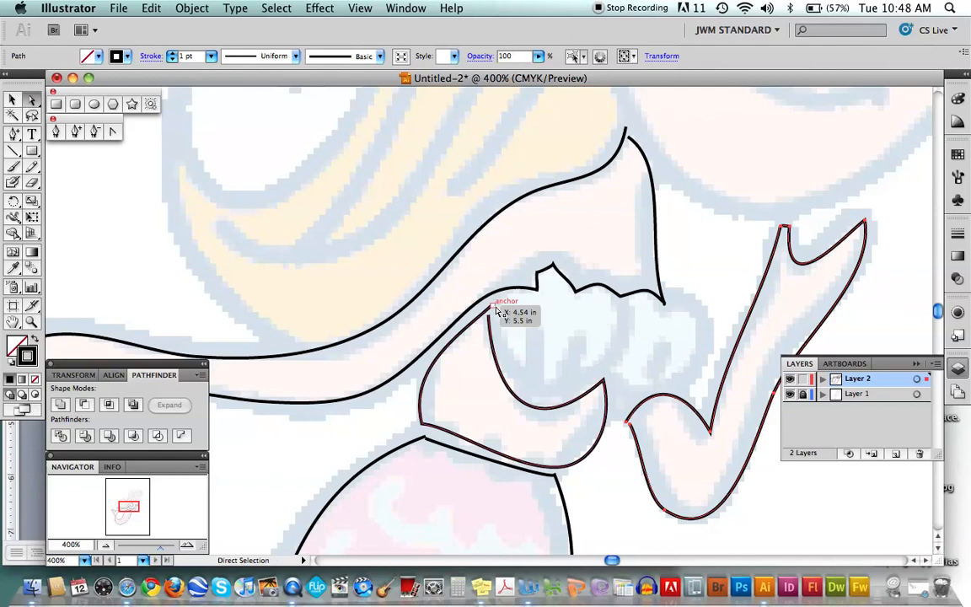
pyautogui.click(493, 308)
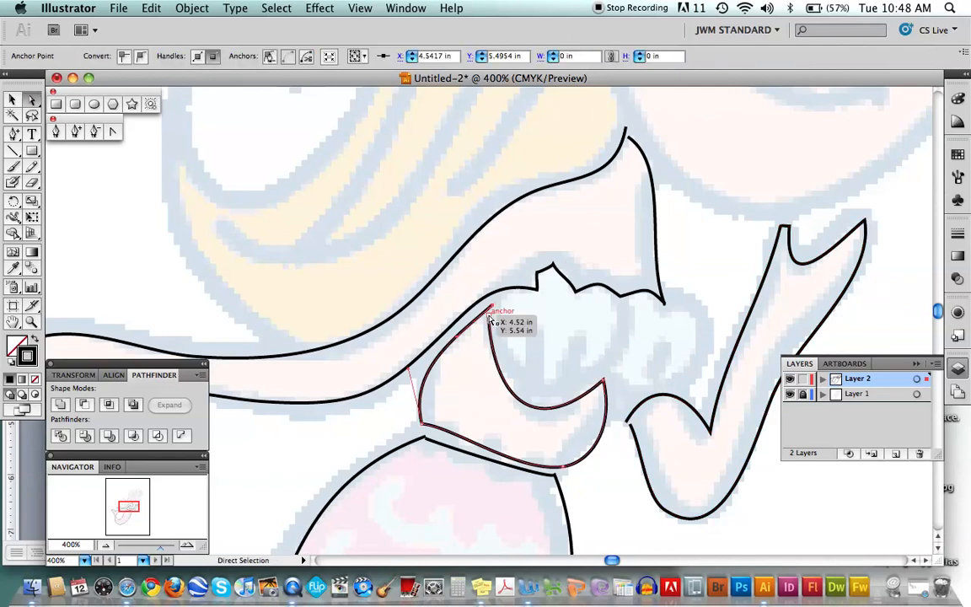
pyautogui.keyDown('shift'); pyautogui.click(489, 315); pyautogui.keyUp('shift')
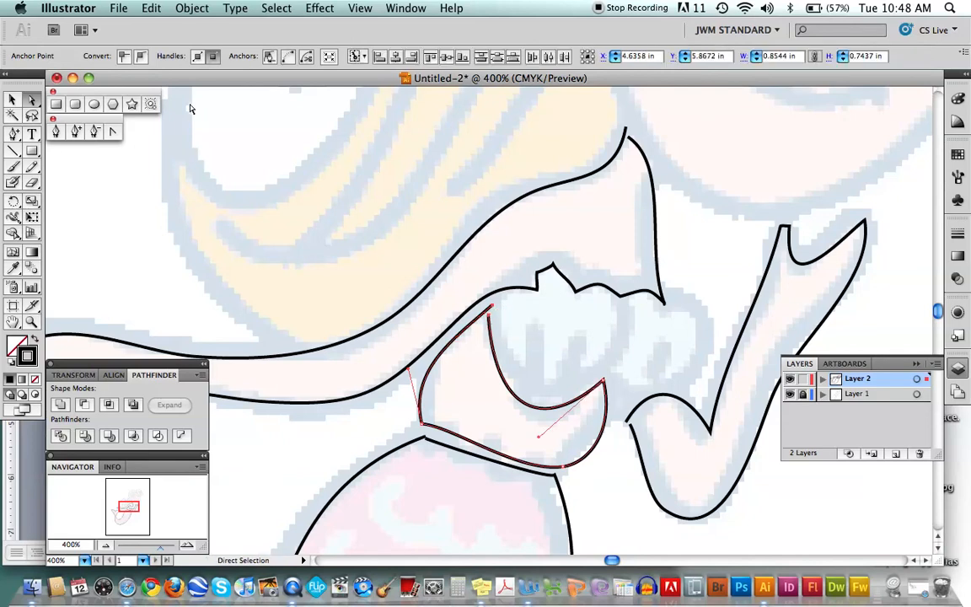
pyautogui.click(191, 8)
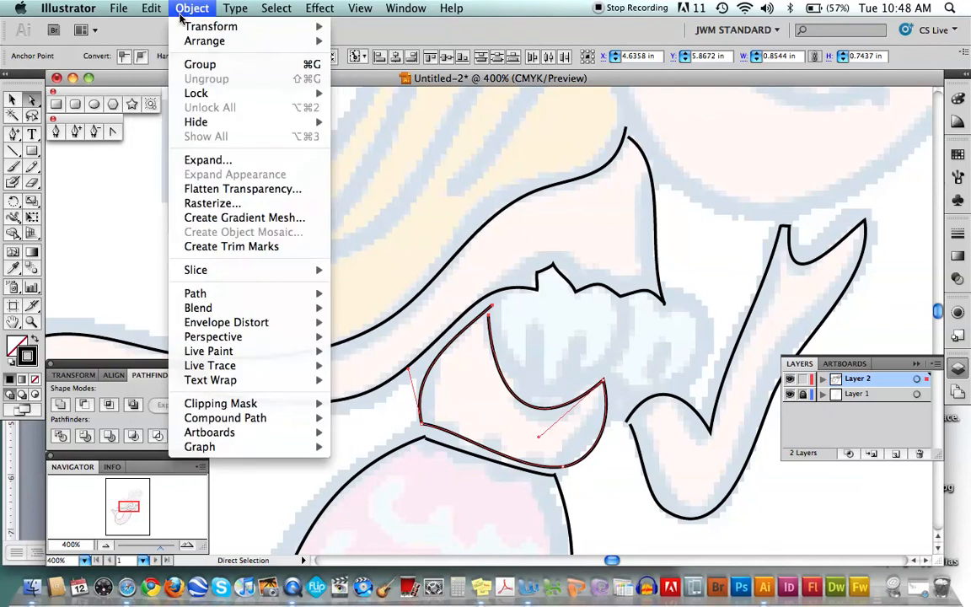
pyautogui.moveTo(217, 292)
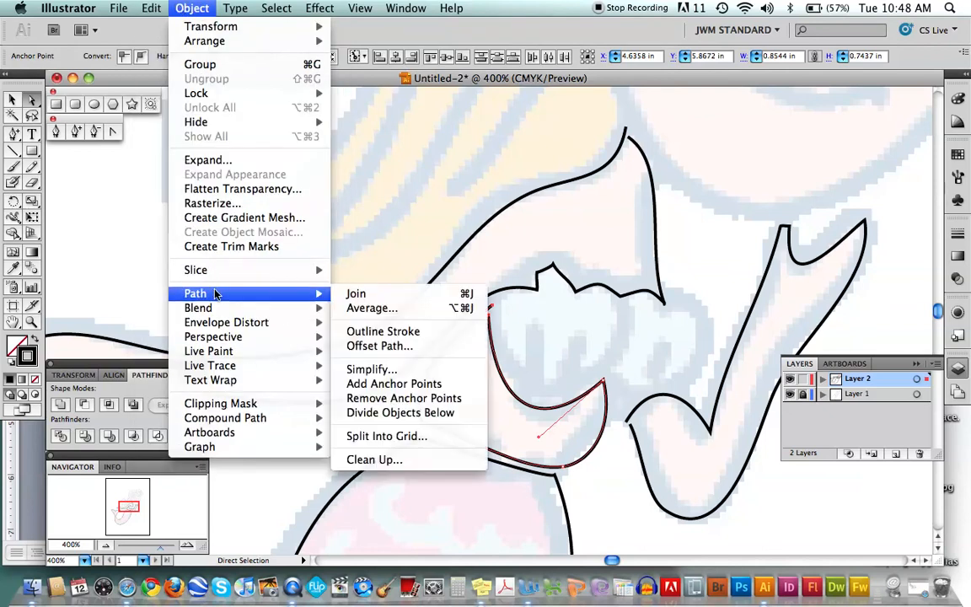
pyautogui.click(361, 293)
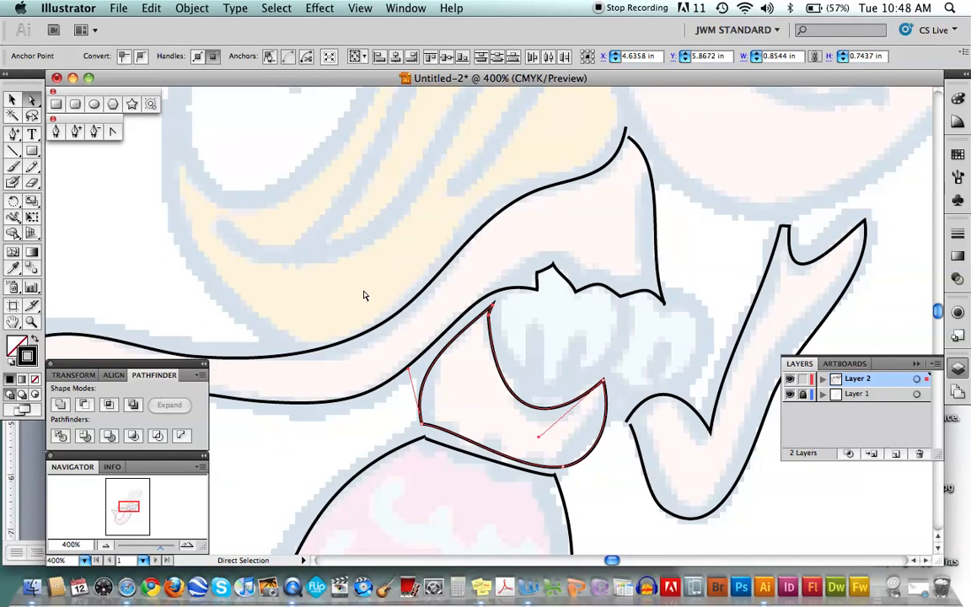
# Step: Delete the surplus anchor point beside the midriff outline's joined upper corner
pyautogui.click(95, 131)
pyautogui.click(510, 321)
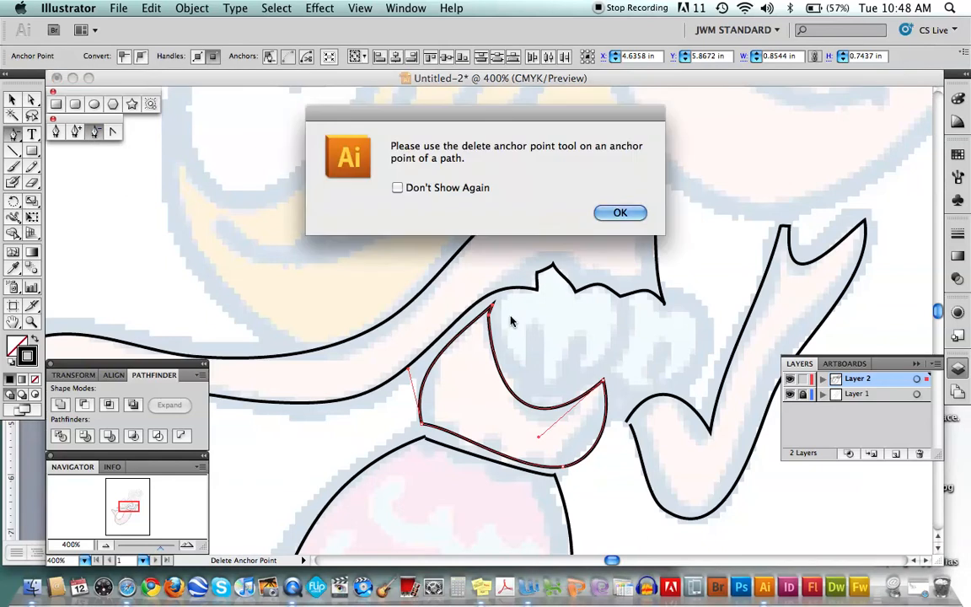
pyautogui.click(618, 213)
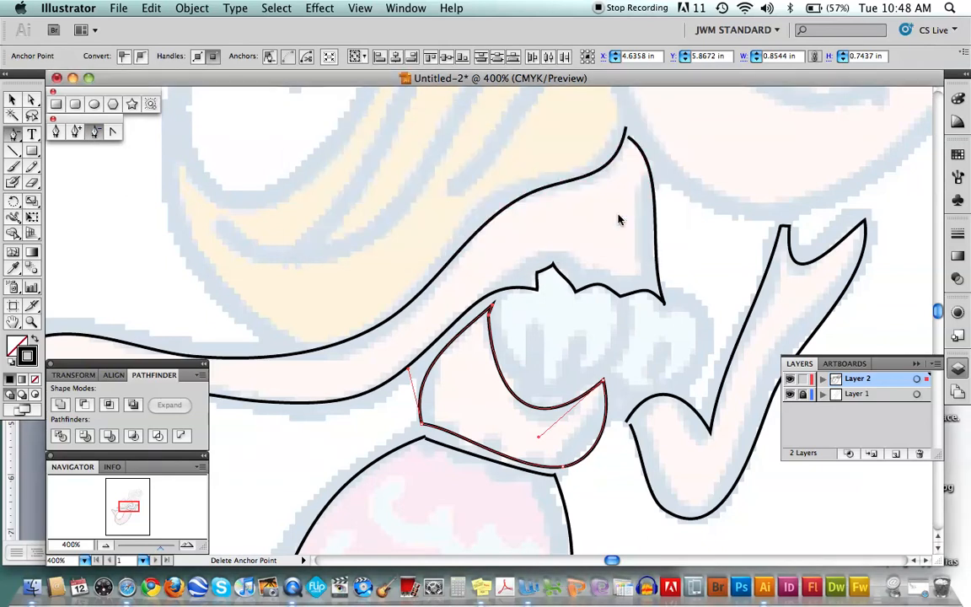
pyautogui.click(487, 317)
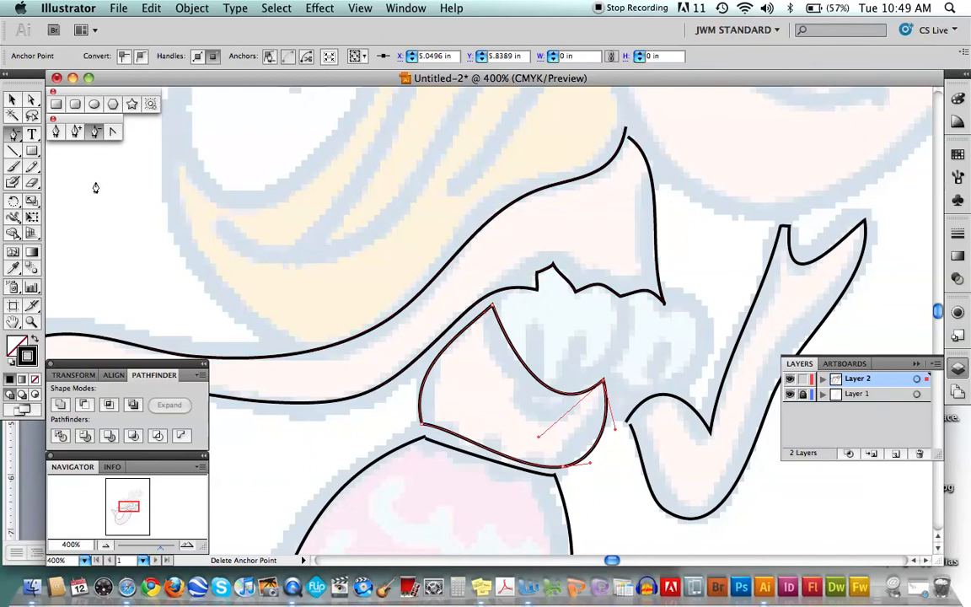
# Step: Select the two open end anchor points at the outstretched arm outline's shoulder peak and join them to close the path
pyautogui.click(31, 100)
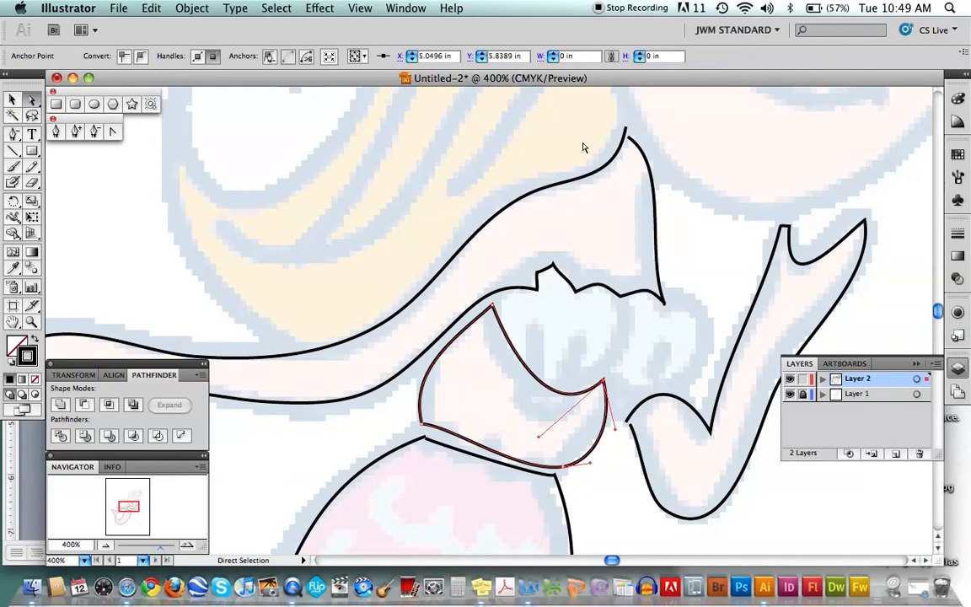
pyautogui.click(626, 131)
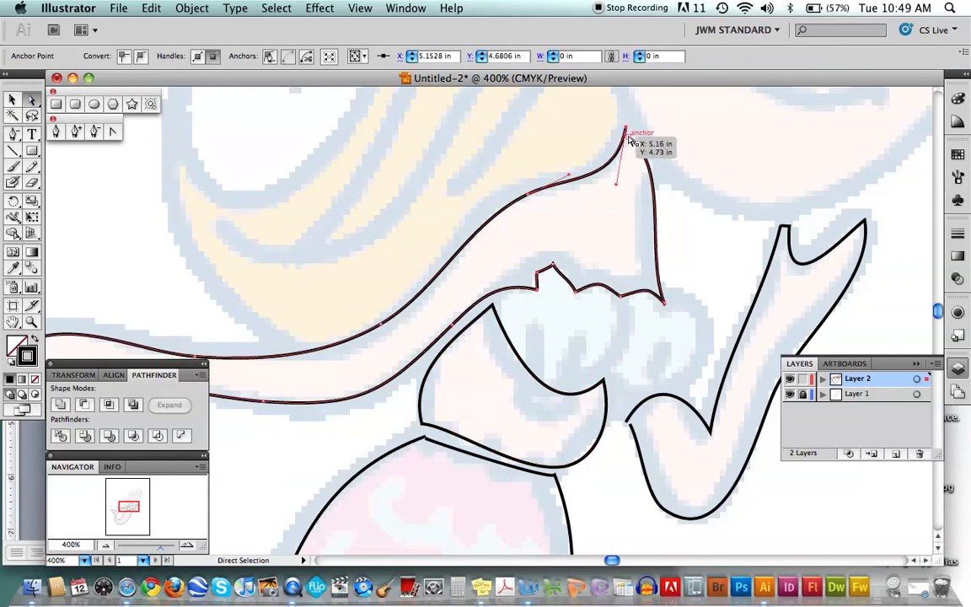
pyautogui.click(628, 140)
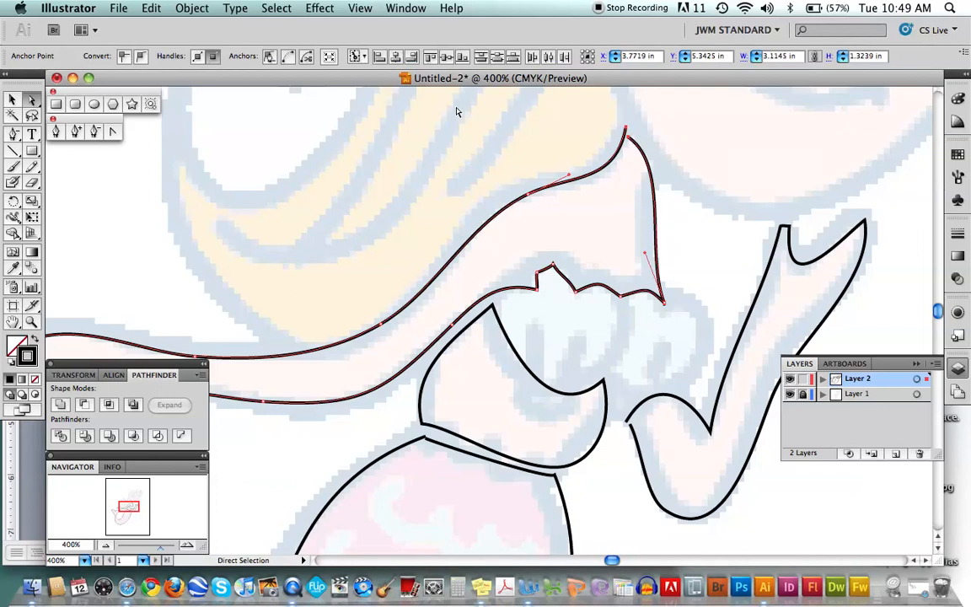
pyautogui.click(182, 11)
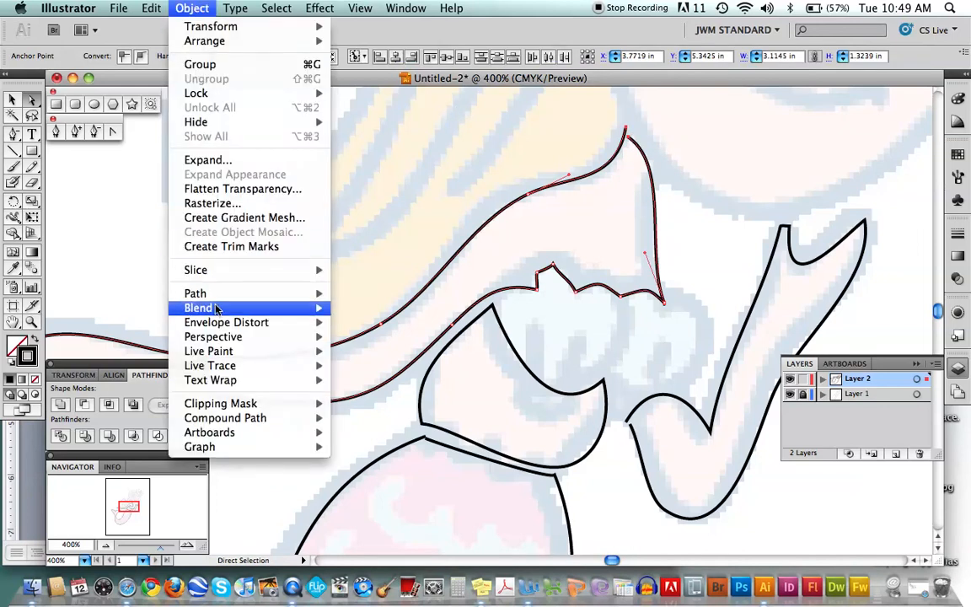
pyautogui.moveTo(222, 292)
pyautogui.click(356, 293)
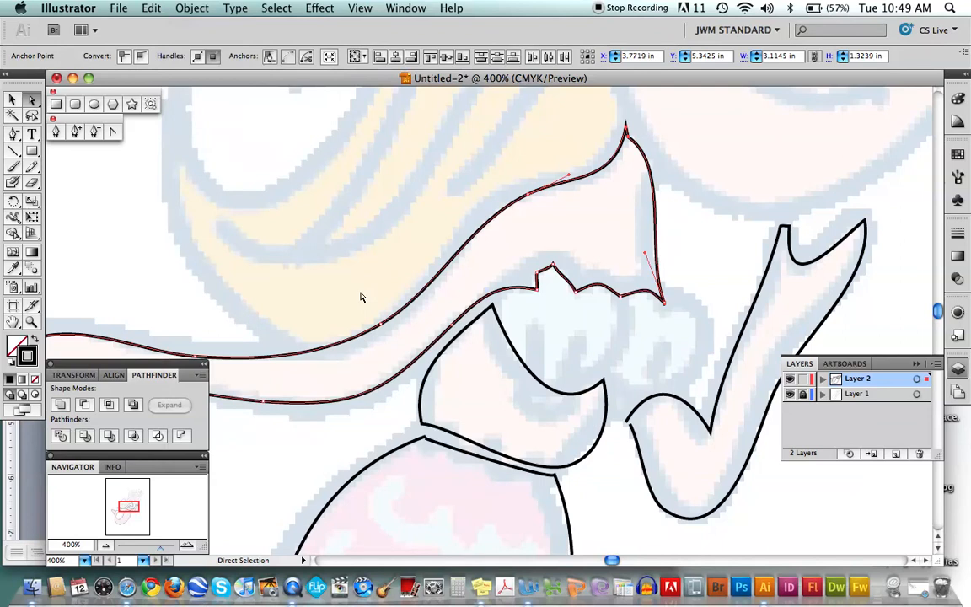
# Step: Try deleting the surplus anchor point beside the outstretched arm outline's joined shoulder peak, and undo the deletion
pyautogui.click(96, 135)
pyautogui.click(628, 141)
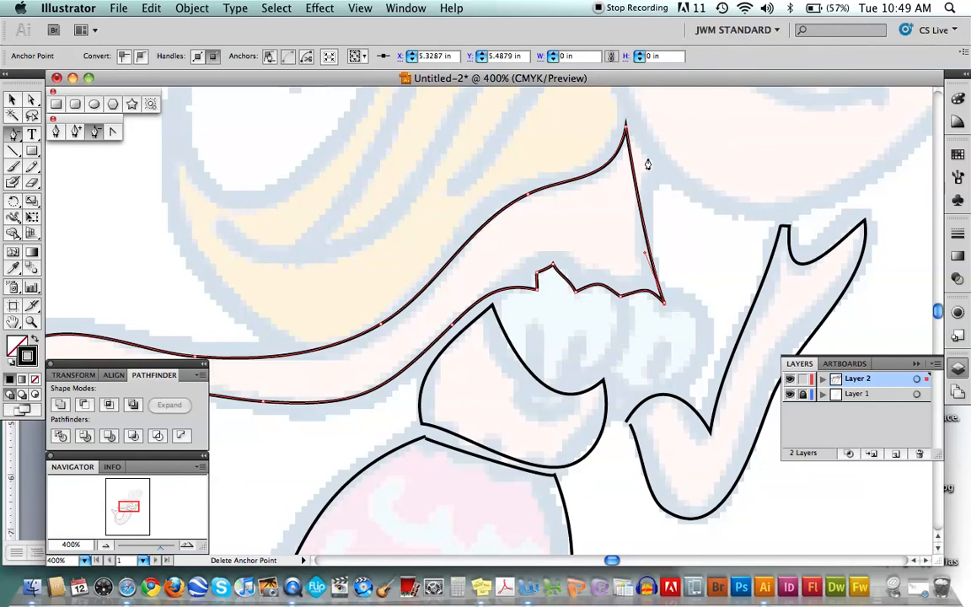
pyautogui.press('super+z')
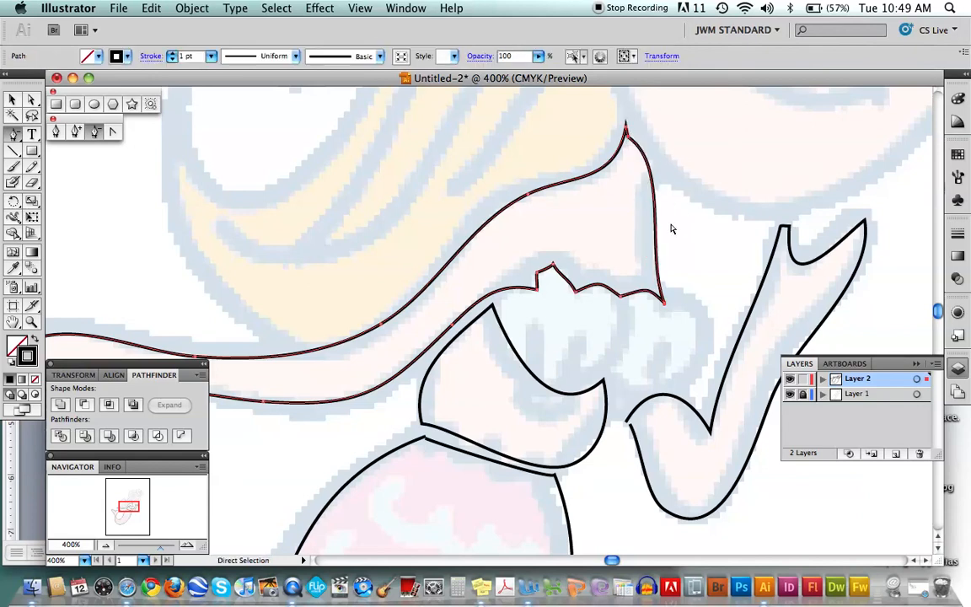
# Step: Move the surplus anchor point beside the shoulder peak down along the torso's outer edge and adjust its curve handle
pyautogui.click(31, 99)
pyautogui.moveTo(628, 138); pyautogui.dragTo(652, 168)
pyautogui.click(613, 134)
pyautogui.click(629, 140)
pyautogui.moveTo(695, 195); pyautogui.dragTo(673, 205)
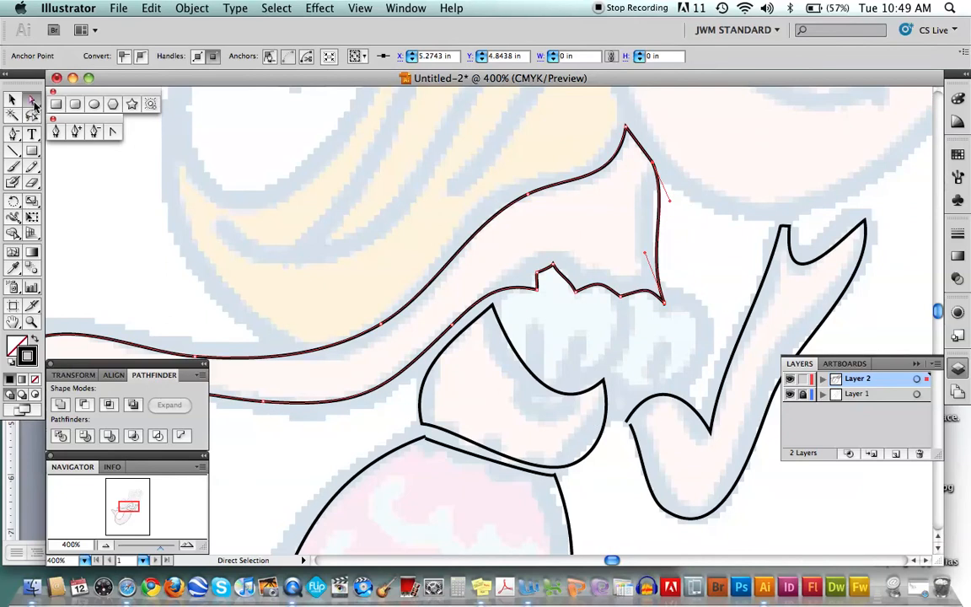
# Step: Select the two open end anchor points at the bent arm outline's upper corner and join them to close the path
pyautogui.click(627, 422)
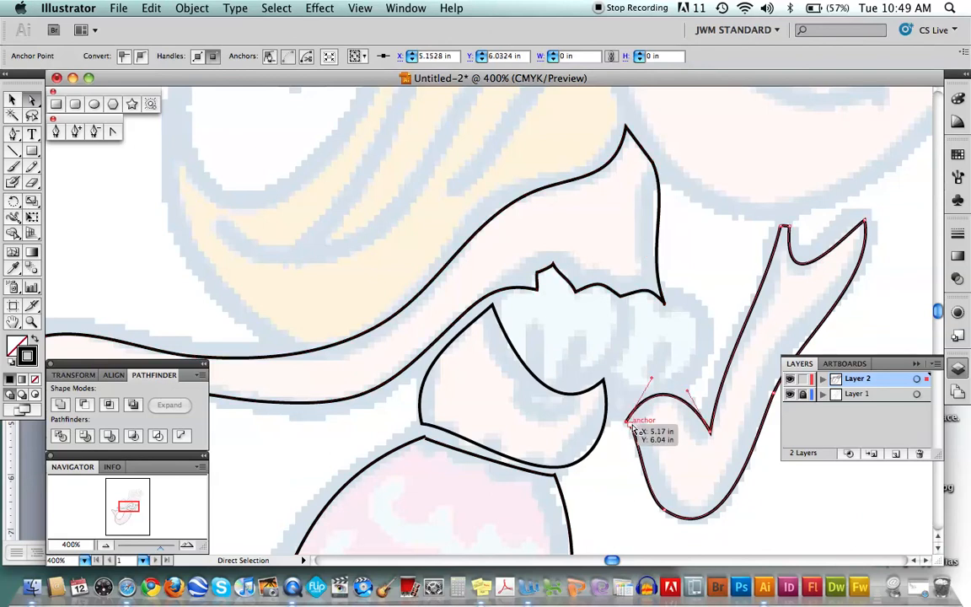
pyautogui.keyDown('shift'); pyautogui.click(632, 426); pyautogui.keyUp('shift')
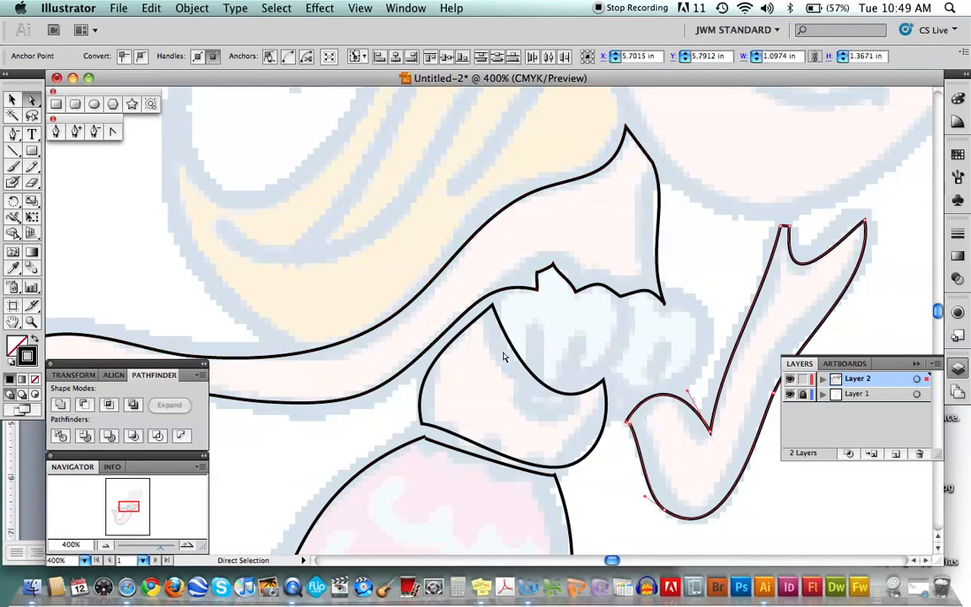
pyautogui.click(173, 7)
pyautogui.moveTo(213, 299)
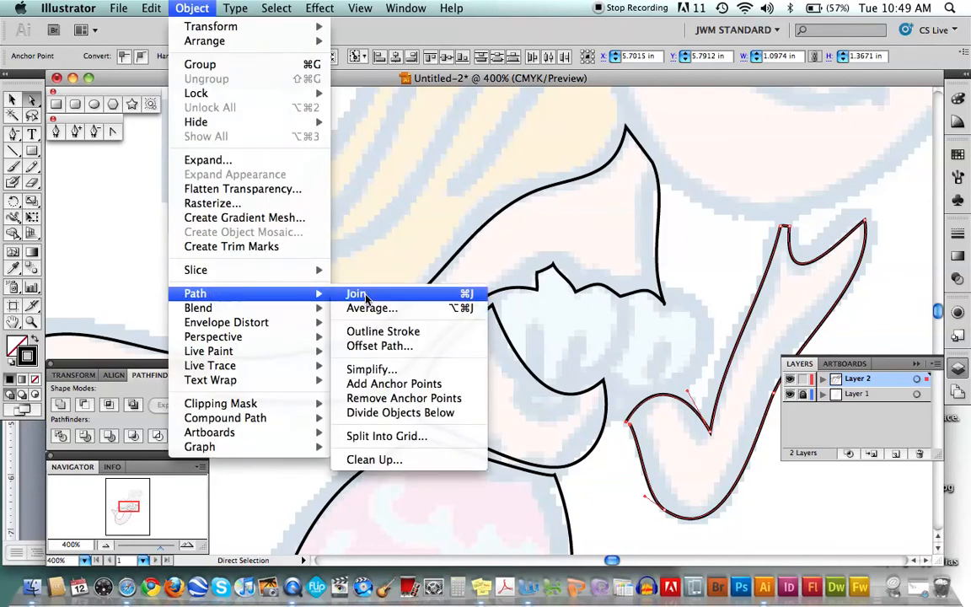
pyautogui.click(466, 300)
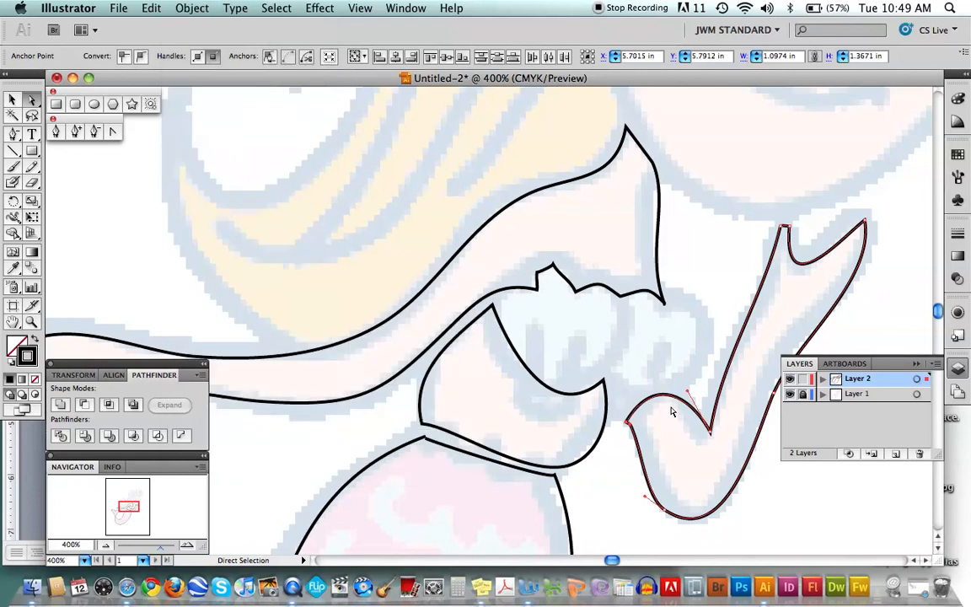
# Step: Trace the mermaid's face outline, including the ear and hairline, with the Pencil tool on Layer 2, and deselect the path
pyautogui.click(31, 321)
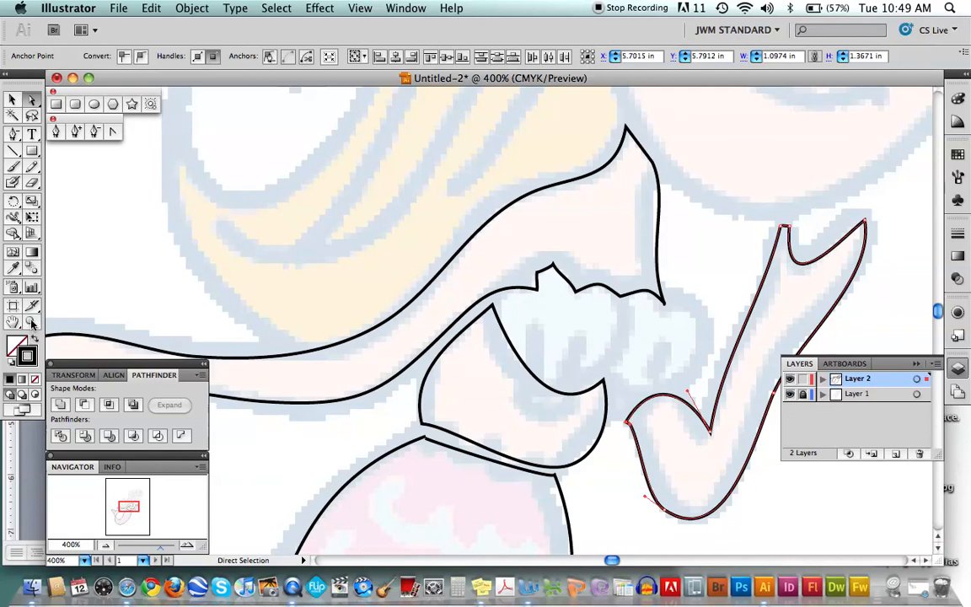
pyautogui.keyDown('alt'); pyautogui.click(478, 311); pyautogui.keyUp('alt')
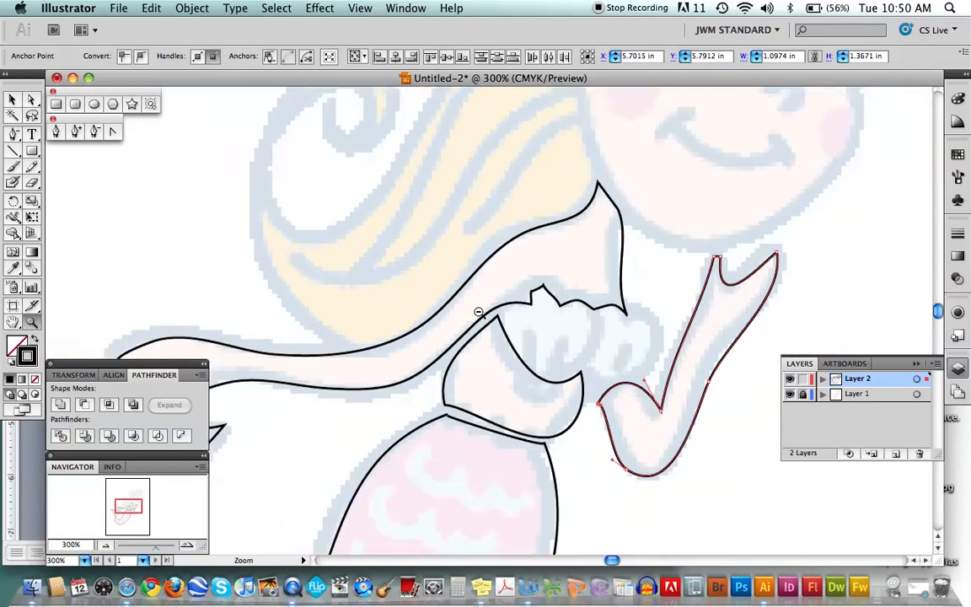
pyautogui.keyDown('alt'); pyautogui.click(478, 311); pyautogui.keyUp('alt')
pyautogui.keyDown('alt'); pyautogui.click(478, 311); pyautogui.keyUp('alt')
pyautogui.keyDown('alt'); pyautogui.click(478, 312); pyautogui.keyUp('alt')
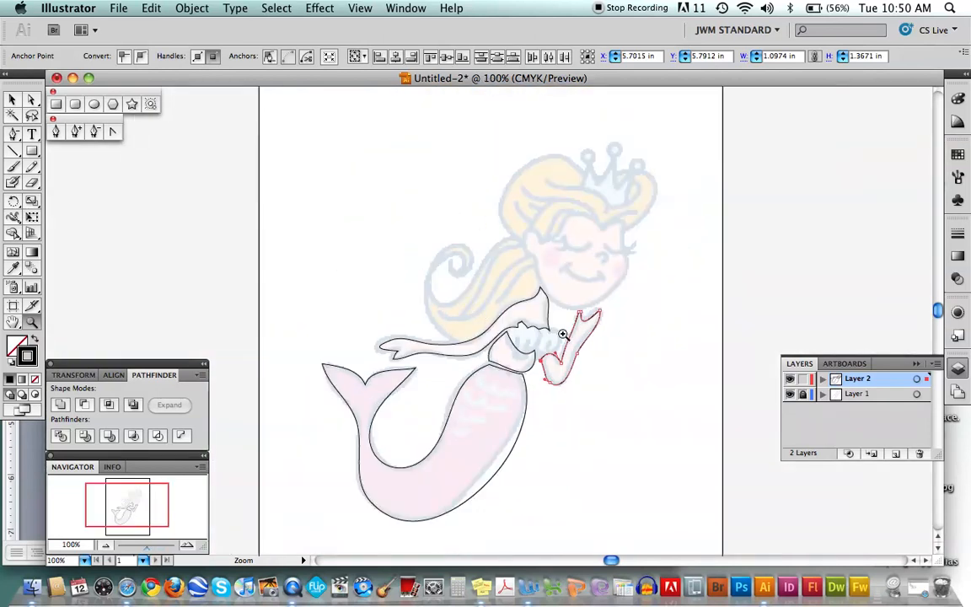
pyautogui.click(31, 165)
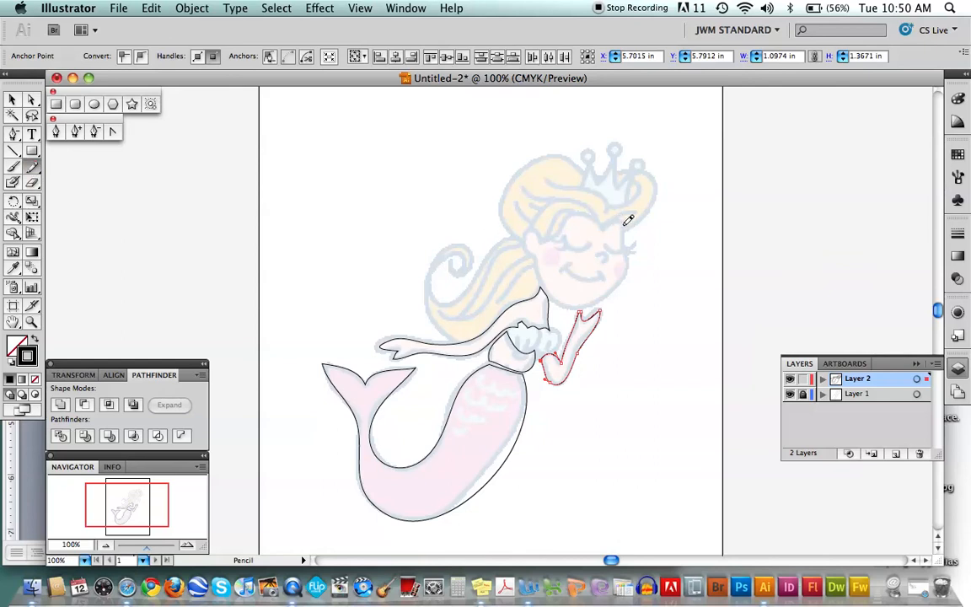
pyautogui.moveTo(623, 218)
pyautogui.mouseDown()
pyautogui.moveTo(575, 218)
pyautogui.moveTo(541, 242)
pyautogui.moveTo(540, 231)
pyautogui.moveTo(525, 233)
pyautogui.moveTo(554, 299)
pyautogui.moveTo(597, 297)
pyautogui.moveTo(623, 271)
pyautogui.moveTo(626, 220)
pyautogui.mouseUp()
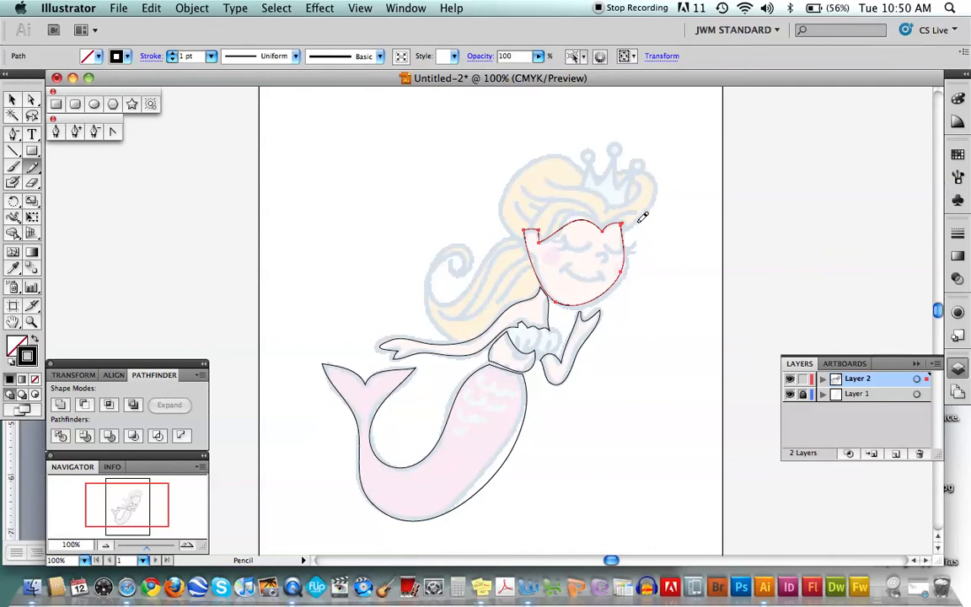
pyautogui.click(12, 98)
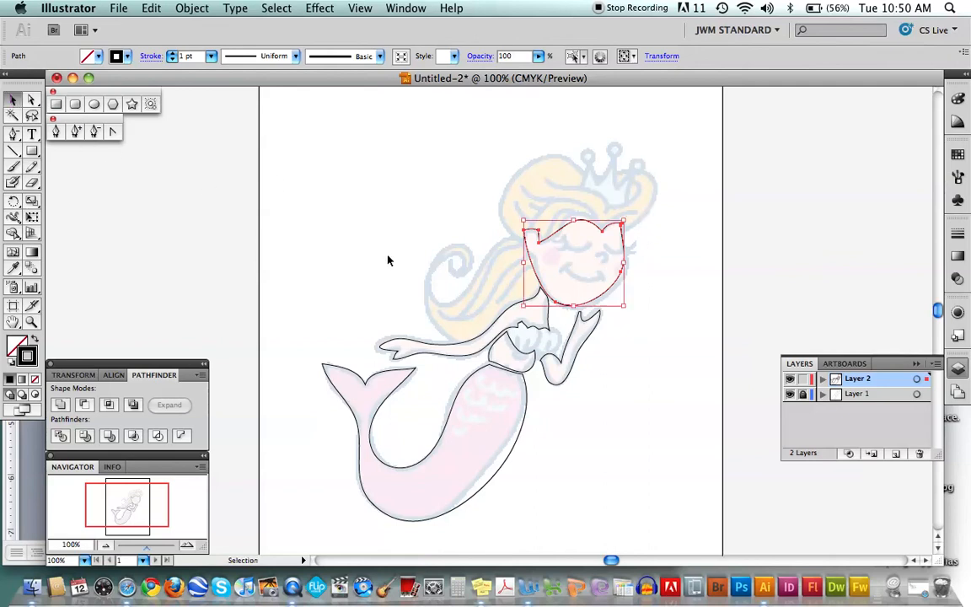
pyautogui.click(377, 254)
# Step: Trace the mermaid's hair, including the curled lock behind her, as one outline with the Pencil tool, and deselect it
pyautogui.click(32, 166)
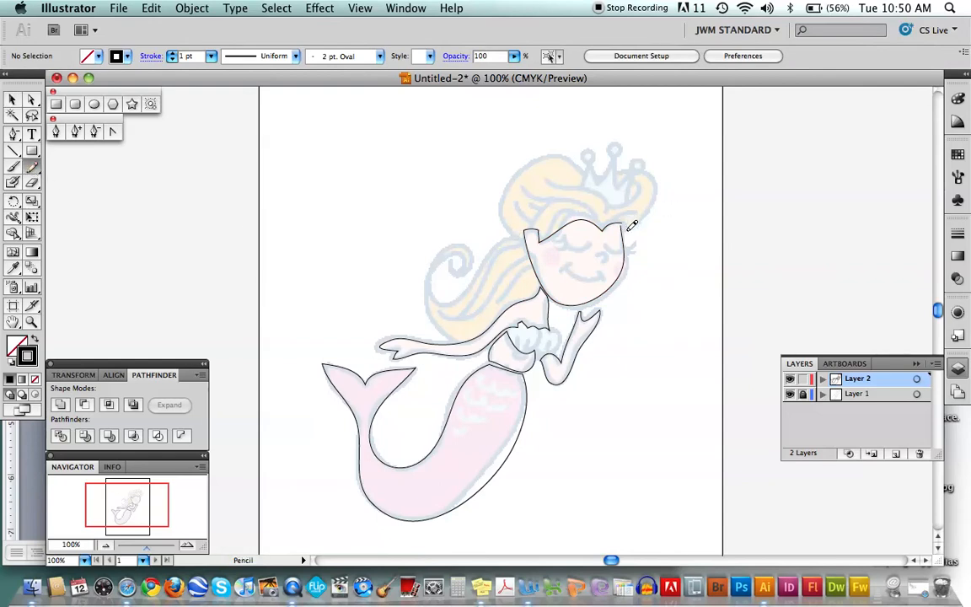
pyautogui.moveTo(626, 228)
pyautogui.mouseDown()
pyautogui.moveTo(647, 212)
pyautogui.moveTo(645, 169)
pyautogui.moveTo(599, 173)
pyautogui.moveTo(568, 153)
pyautogui.moveTo(506, 176)
pyautogui.moveTo(504, 210)
pyautogui.moveTo(519, 233)
pyautogui.mouseUp()
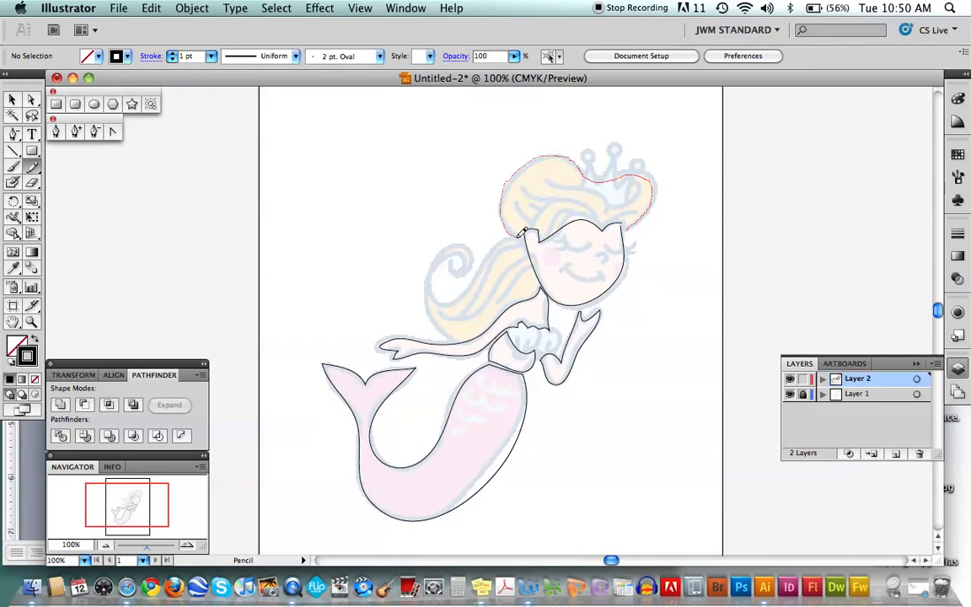
pyautogui.moveTo(479, 266)
pyautogui.mouseDown()
pyautogui.moveTo(454, 298)
pyautogui.moveTo(436, 299)
pyautogui.moveTo(443, 260)
pyautogui.moveTo(464, 256)
pyautogui.moveTo(456, 280)
pyautogui.moveTo(468, 270)
pyautogui.moveTo(471, 251)
pyautogui.moveTo(452, 246)
pyautogui.moveTo(423, 281)
pyautogui.moveTo(427, 310)
pyautogui.moveTo(458, 337)
pyautogui.moveTo(536, 289)
pyautogui.moveTo(520, 222)
pyautogui.moveTo(545, 231)
pyautogui.moveTo(576, 212)
pyautogui.moveTo(633, 224)
pyautogui.mouseUp()
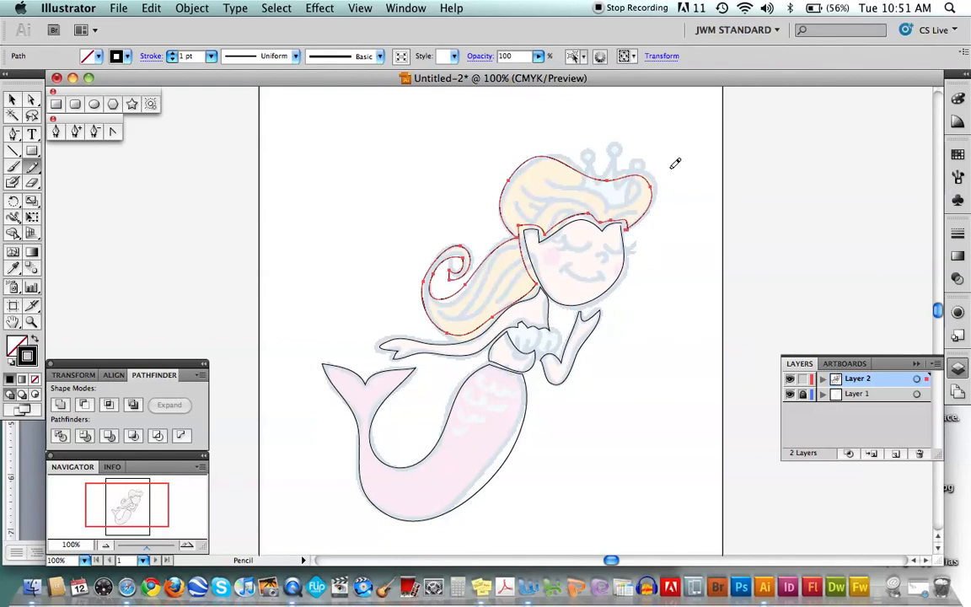
pyautogui.press('v')
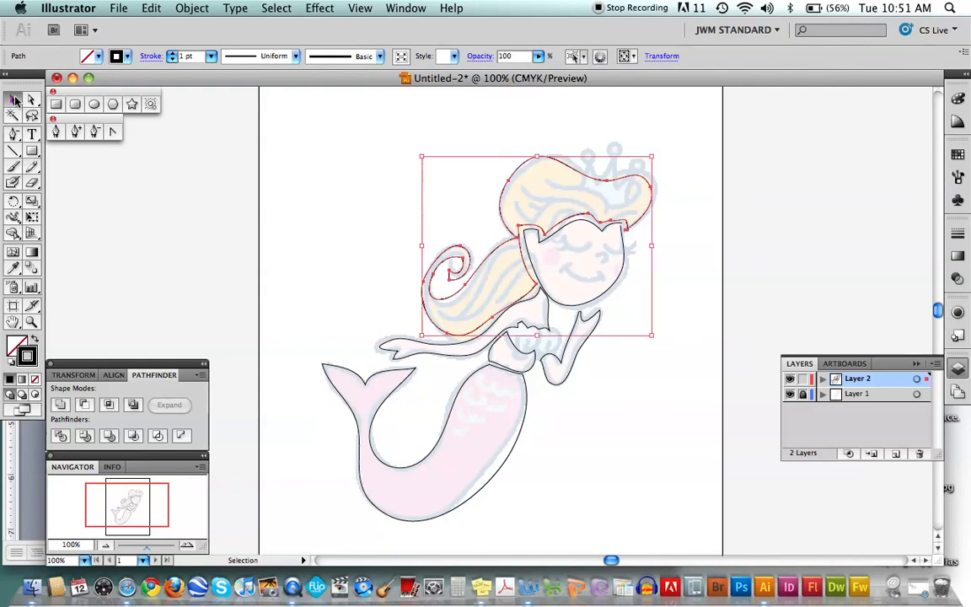
pyautogui.click(364, 174)
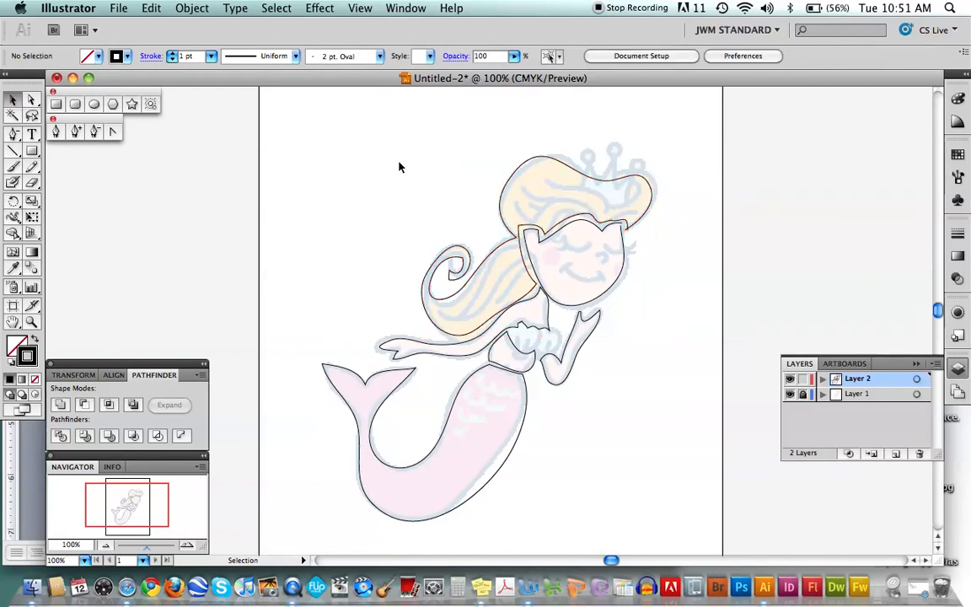
# Step: Trace the three-pointed crown without its round tips using the Pencil tool, and deselect the path
pyautogui.click(32, 165)
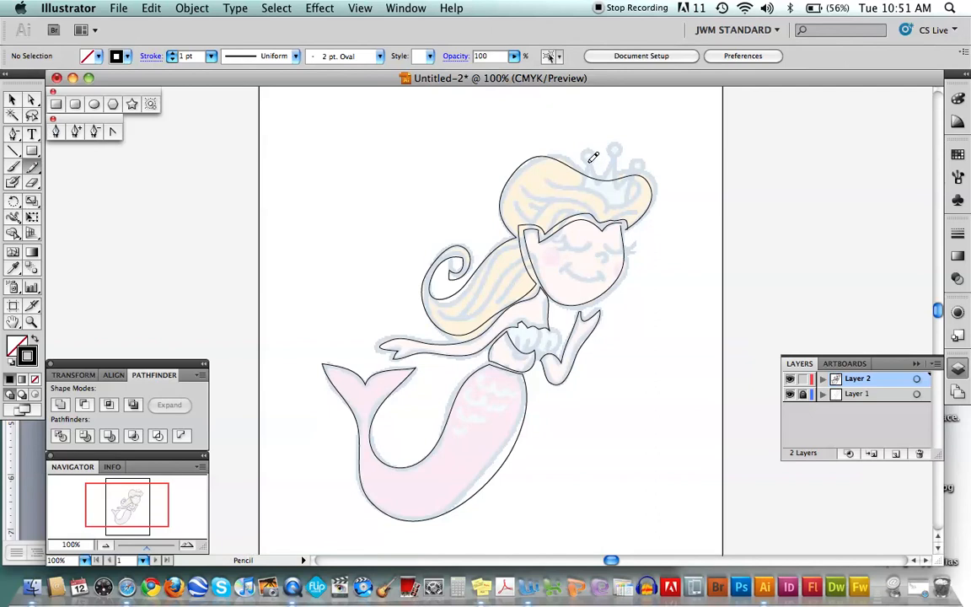
pyautogui.moveTo(585, 160)
pyautogui.mouseDown()
pyautogui.moveTo(588, 180)
pyautogui.moveTo(617, 202)
pyautogui.moveTo(636, 172)
pyautogui.moveTo(616, 155)
pyautogui.moveTo(608, 168)
pyautogui.moveTo(593, 160)
pyautogui.mouseUp()
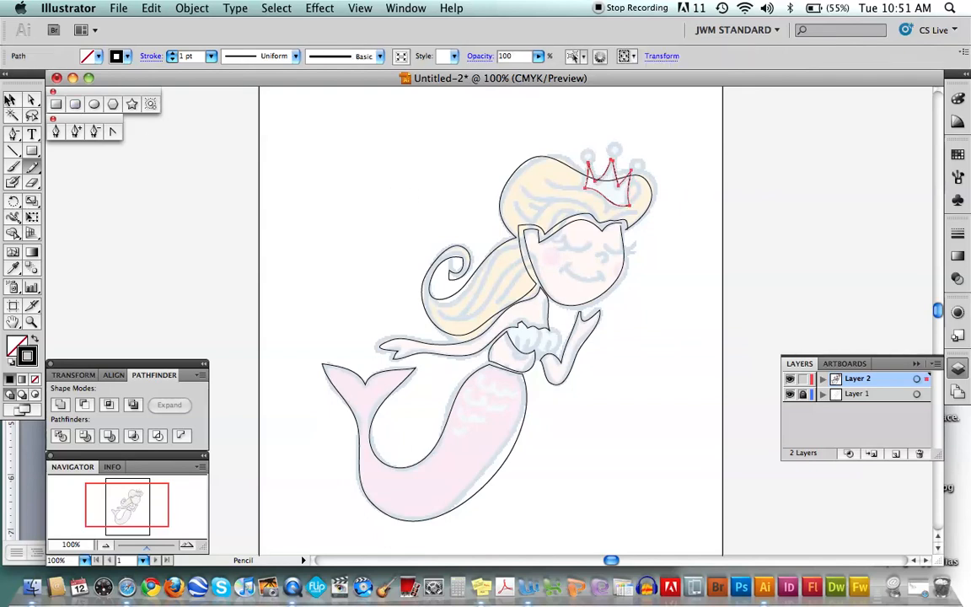
pyautogui.click(13, 100)
pyautogui.click(302, 151)
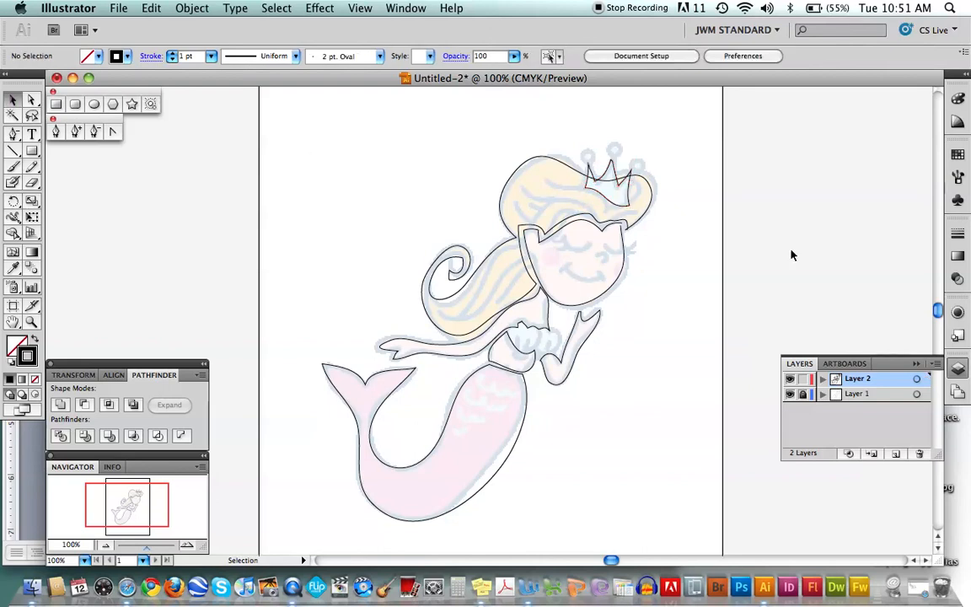
# Step: Hide Layer 1, give the mermaid's tail a teal swatch for both stroke and fill, and deselect it
pyautogui.click(789, 394)
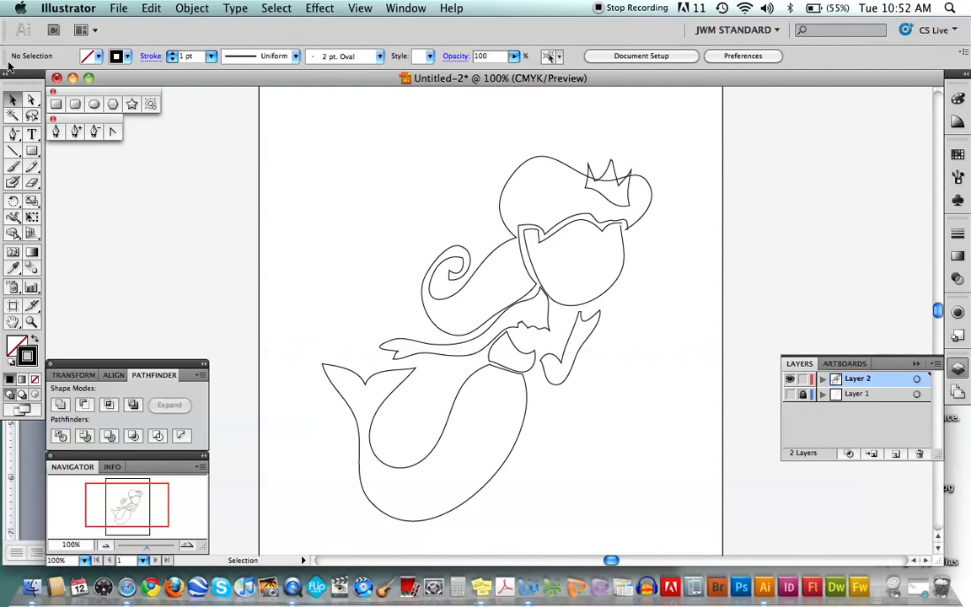
pyautogui.click(457, 401)
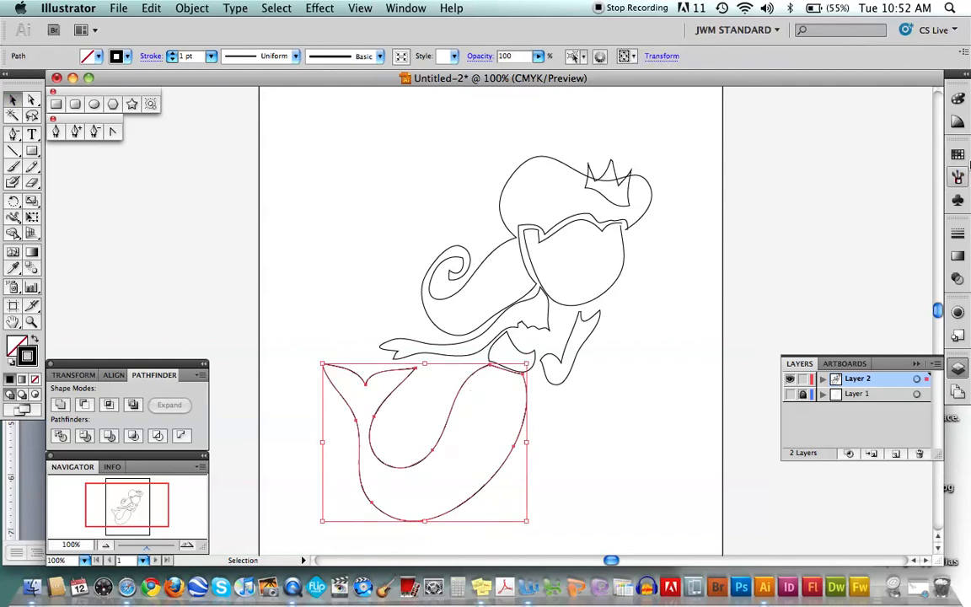
pyautogui.click(957, 155)
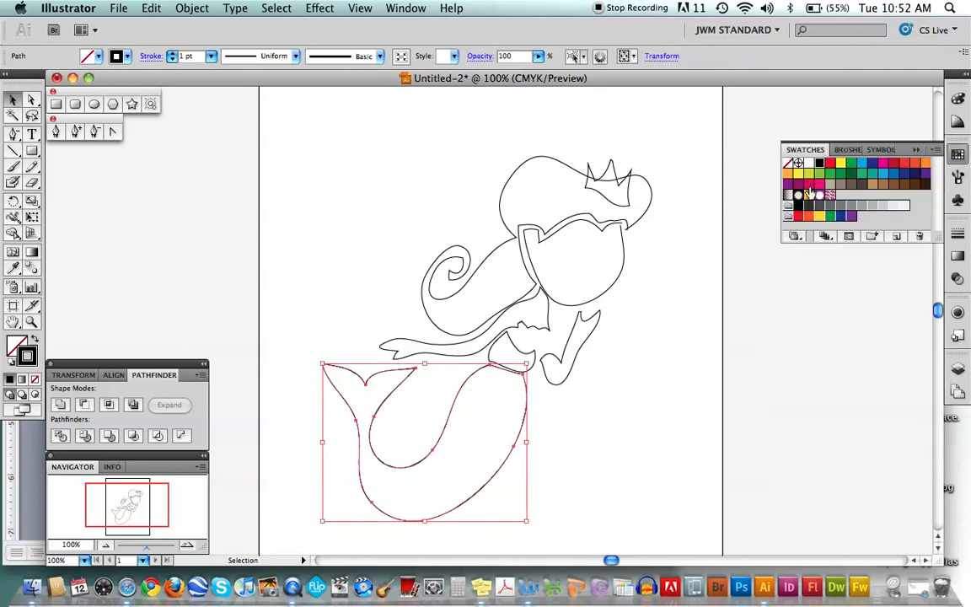
pyautogui.click(872, 175)
pyautogui.press('x')
pyautogui.click(872, 175)
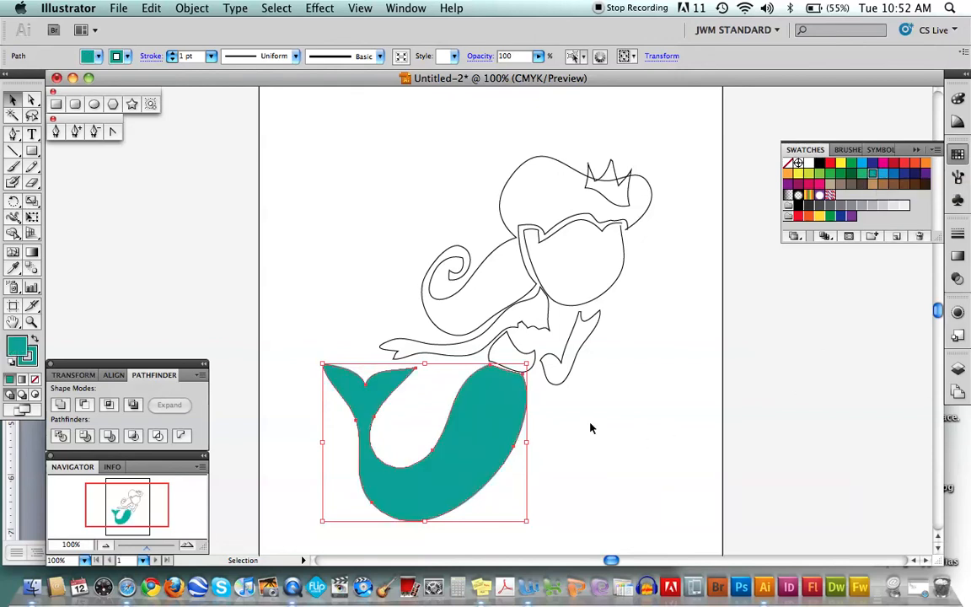
pyautogui.click(310, 186)
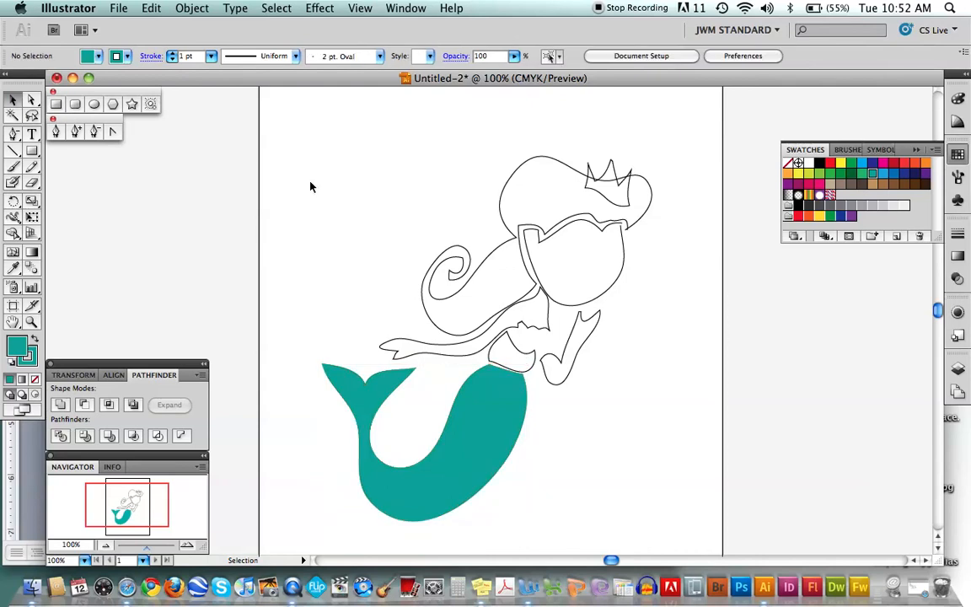